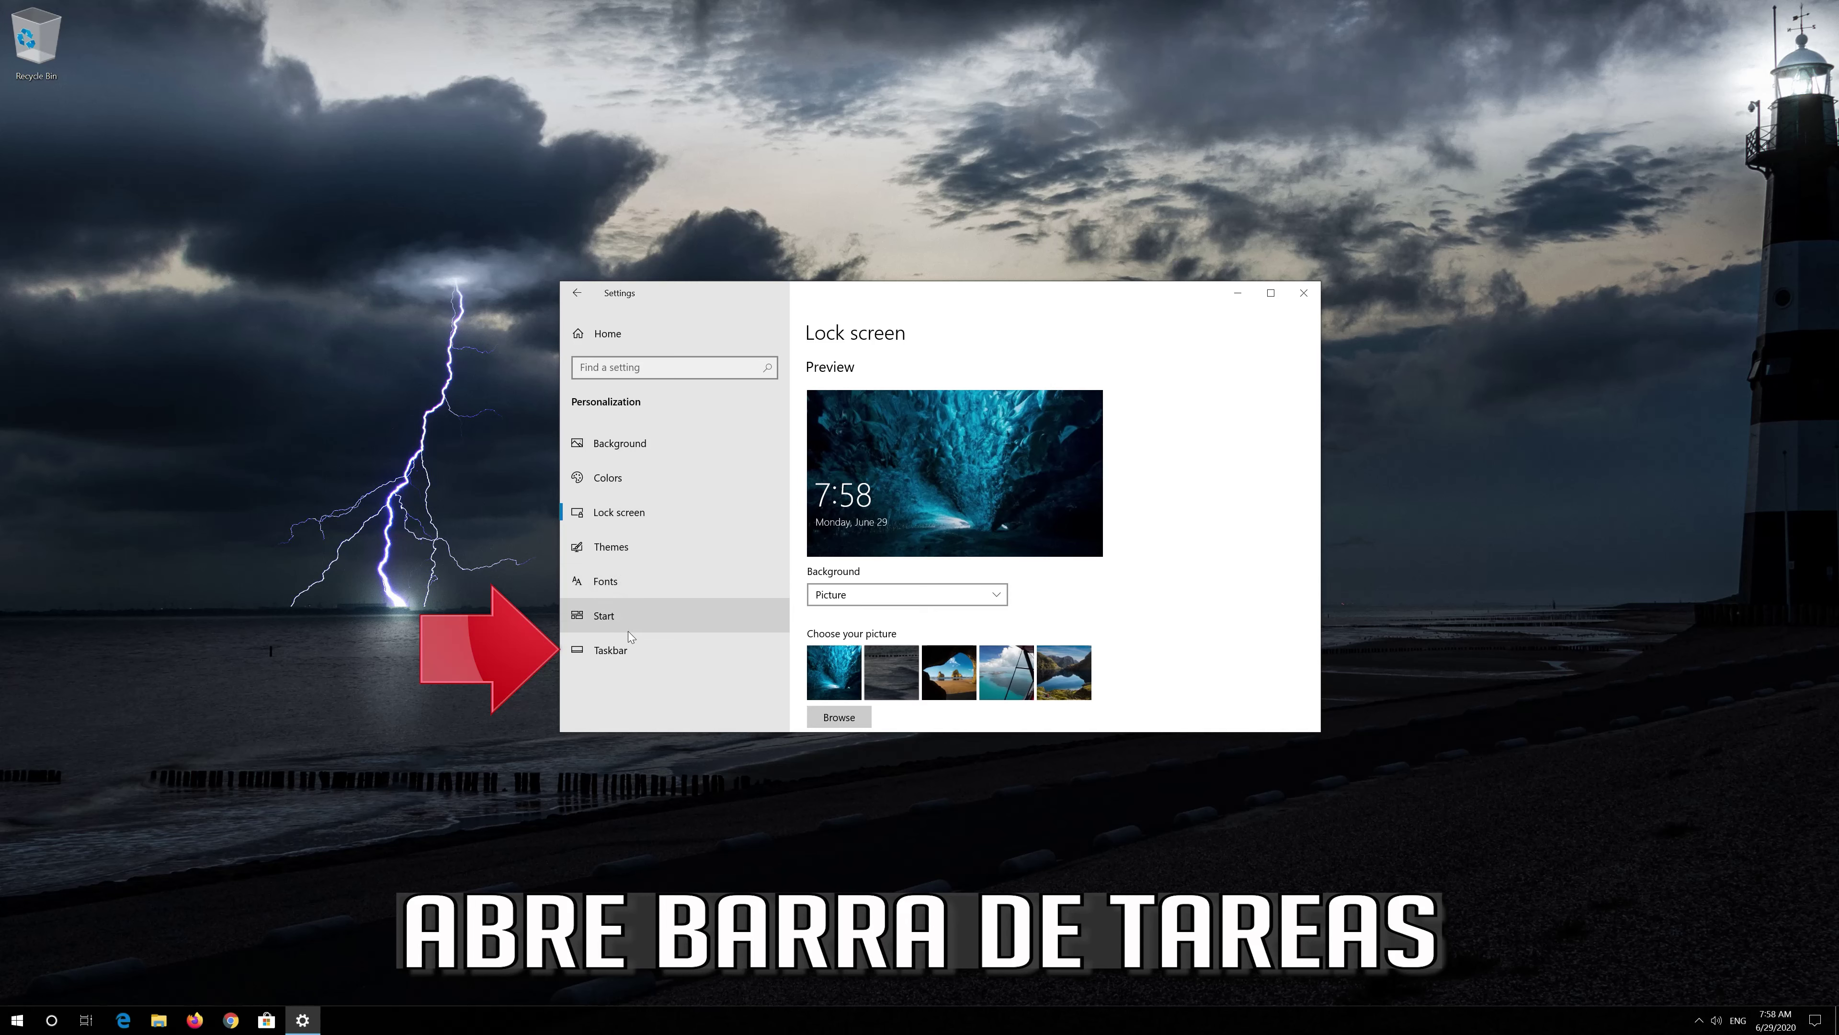
# - Turn on the Network system icon in the notification area options of the taskbar settings
pyautogui.click(658, 650)
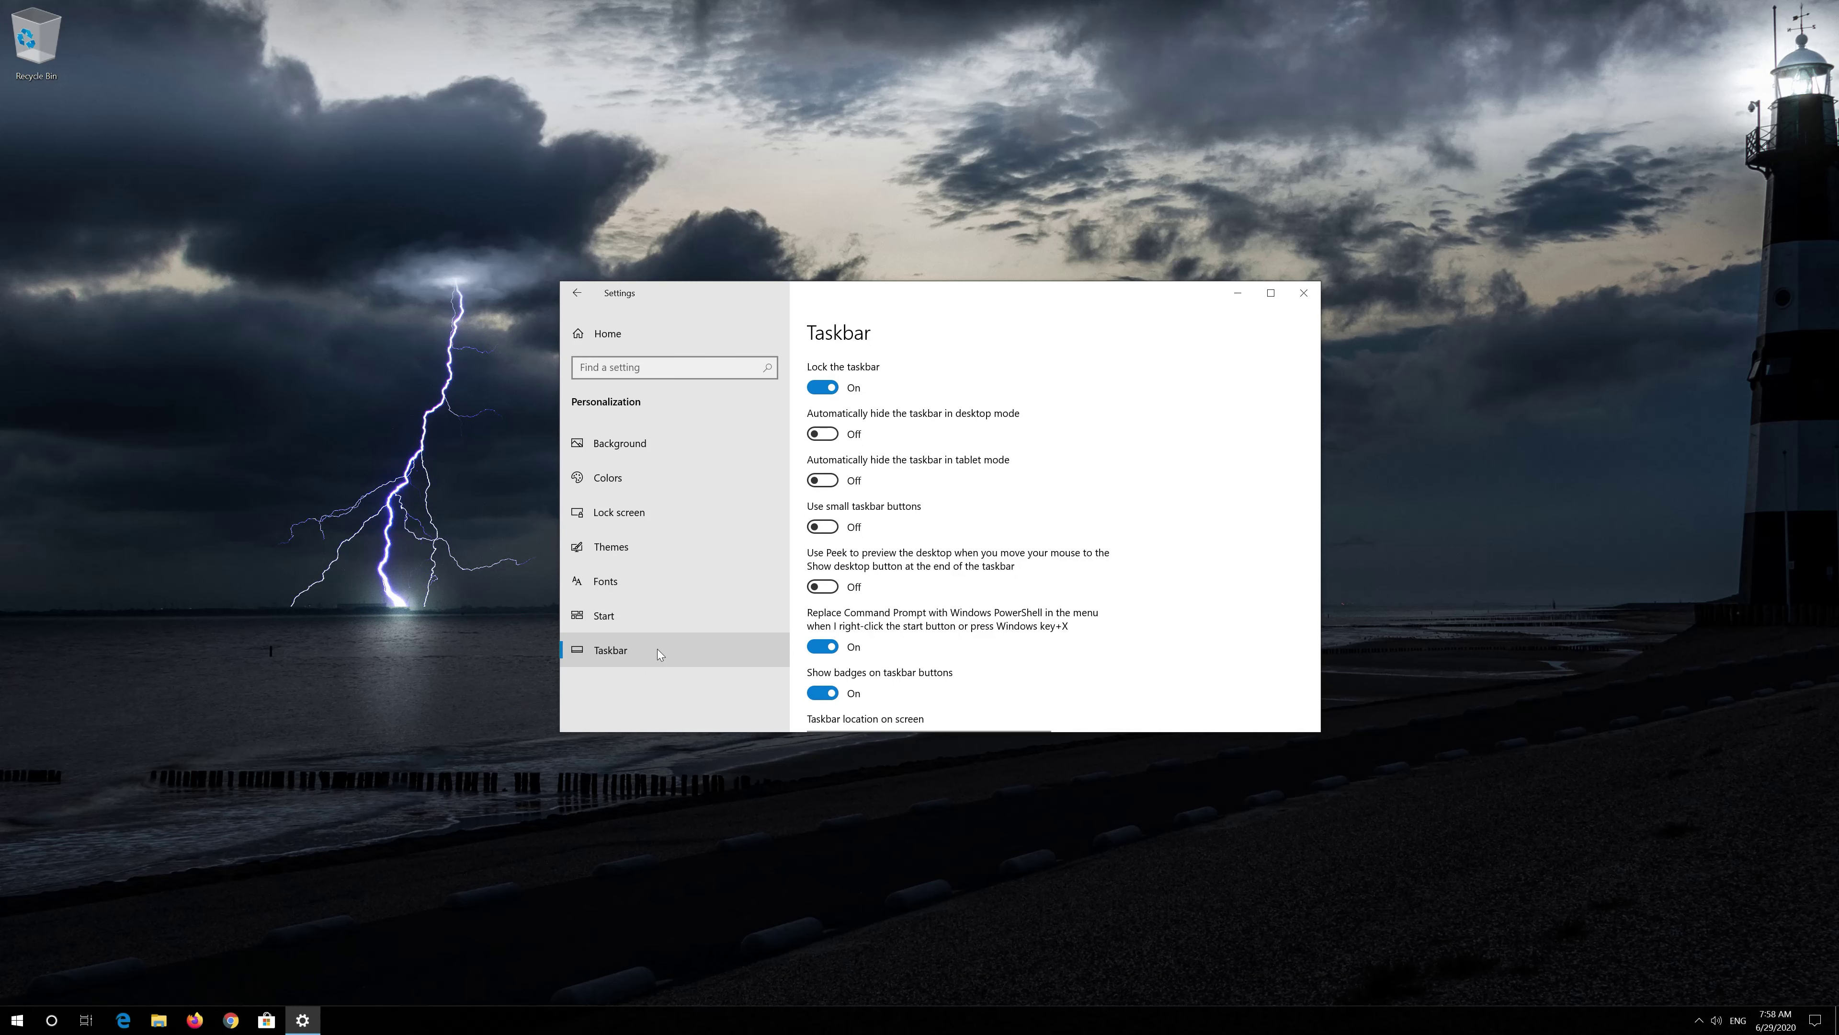
pyautogui.scroll(-10, 915, 582)
pyautogui.scroll(1, 916, 582)
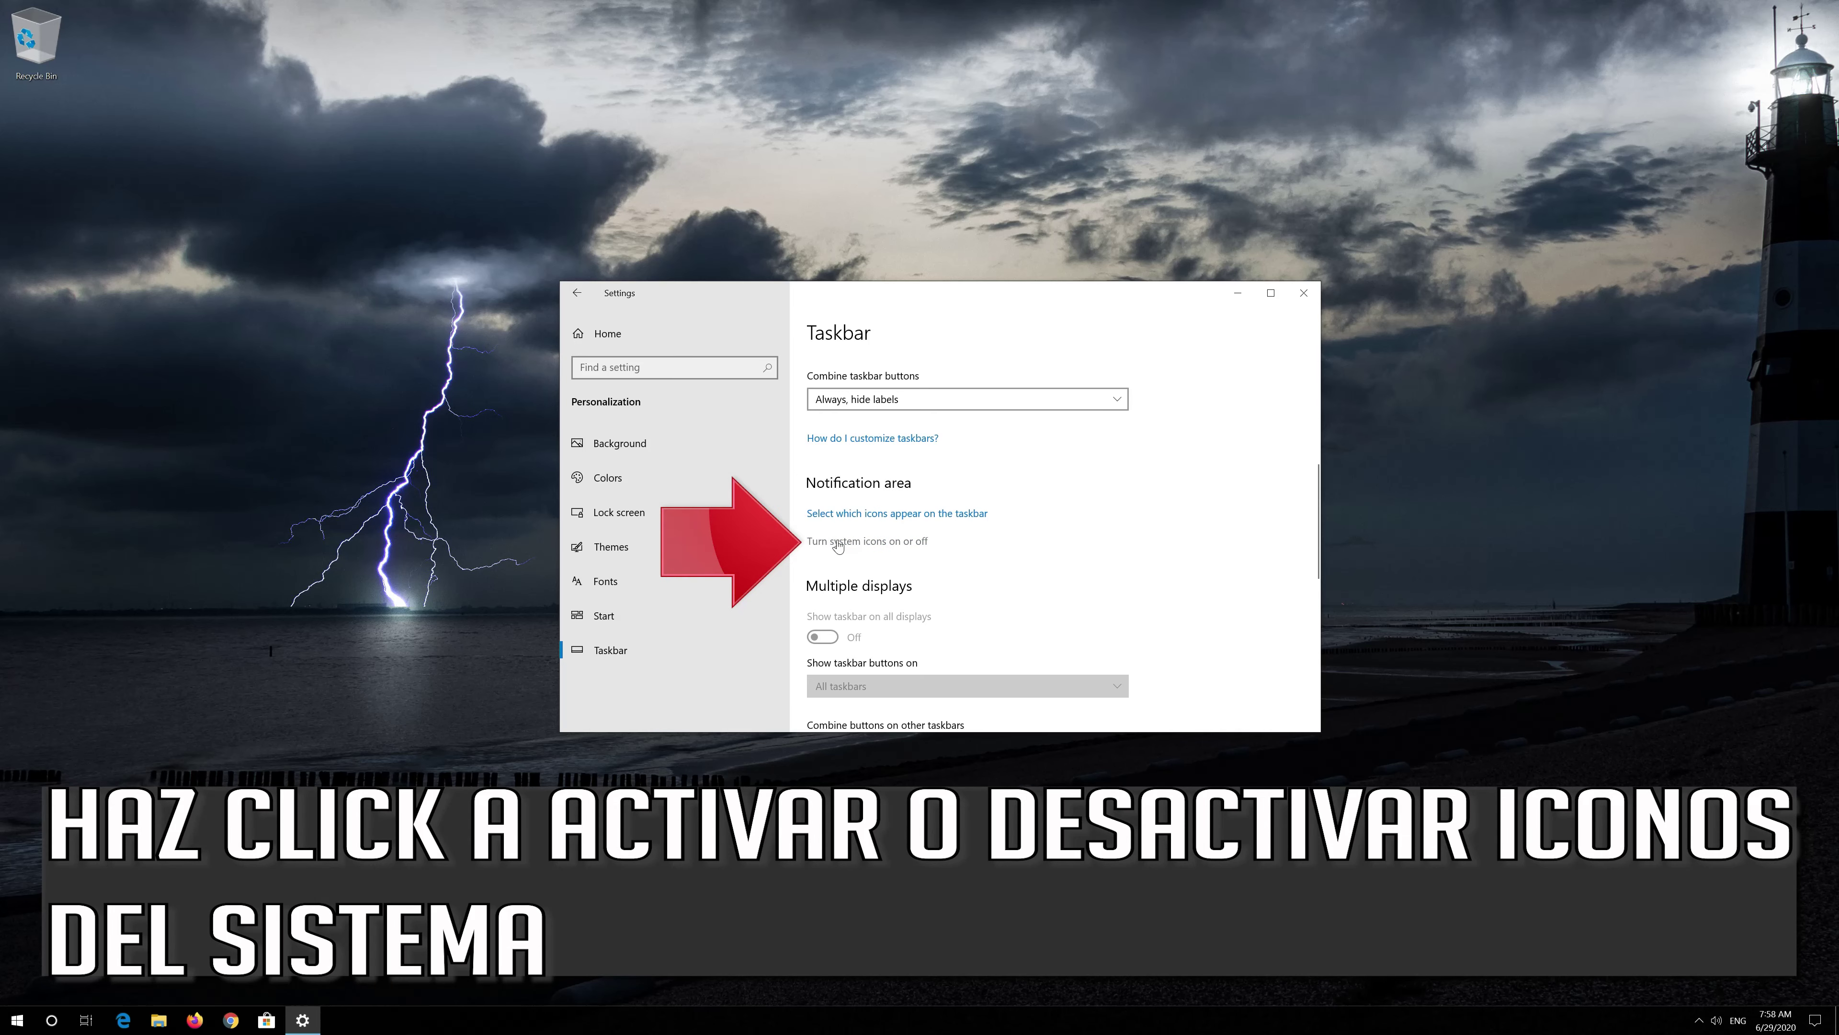
pyautogui.click(877, 544)
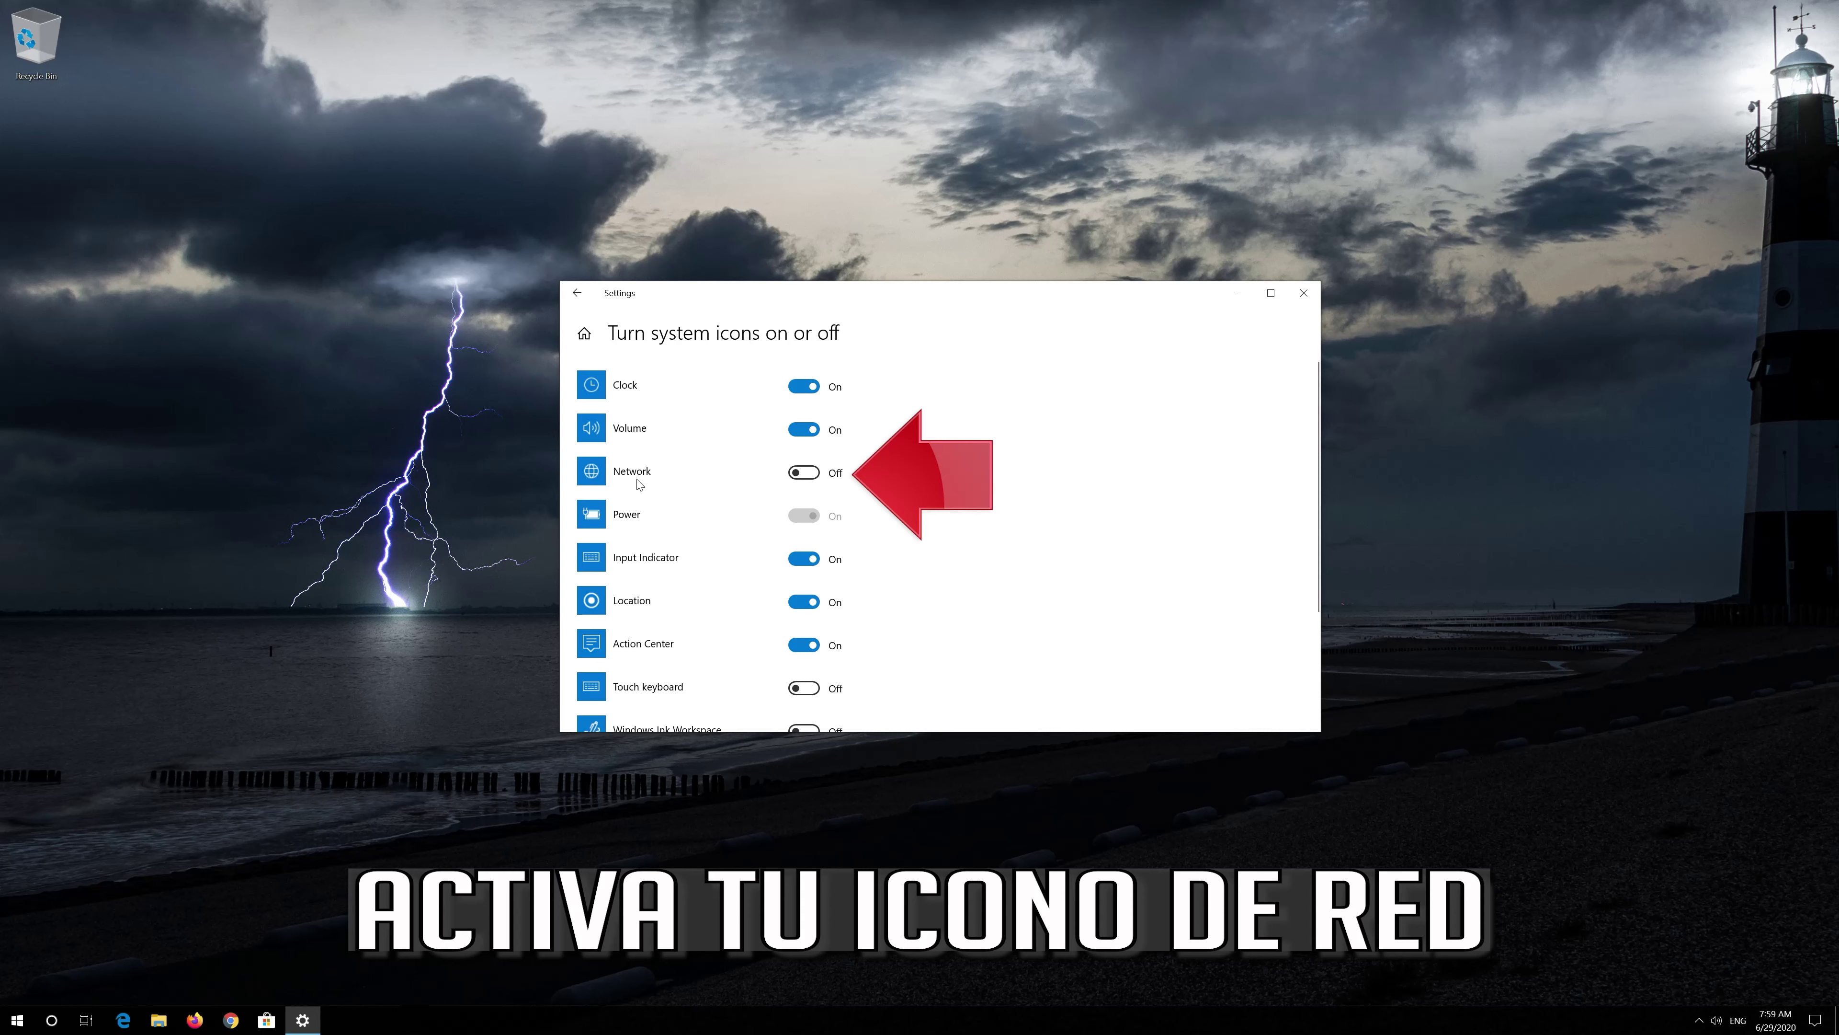
pyautogui.click(804, 472)
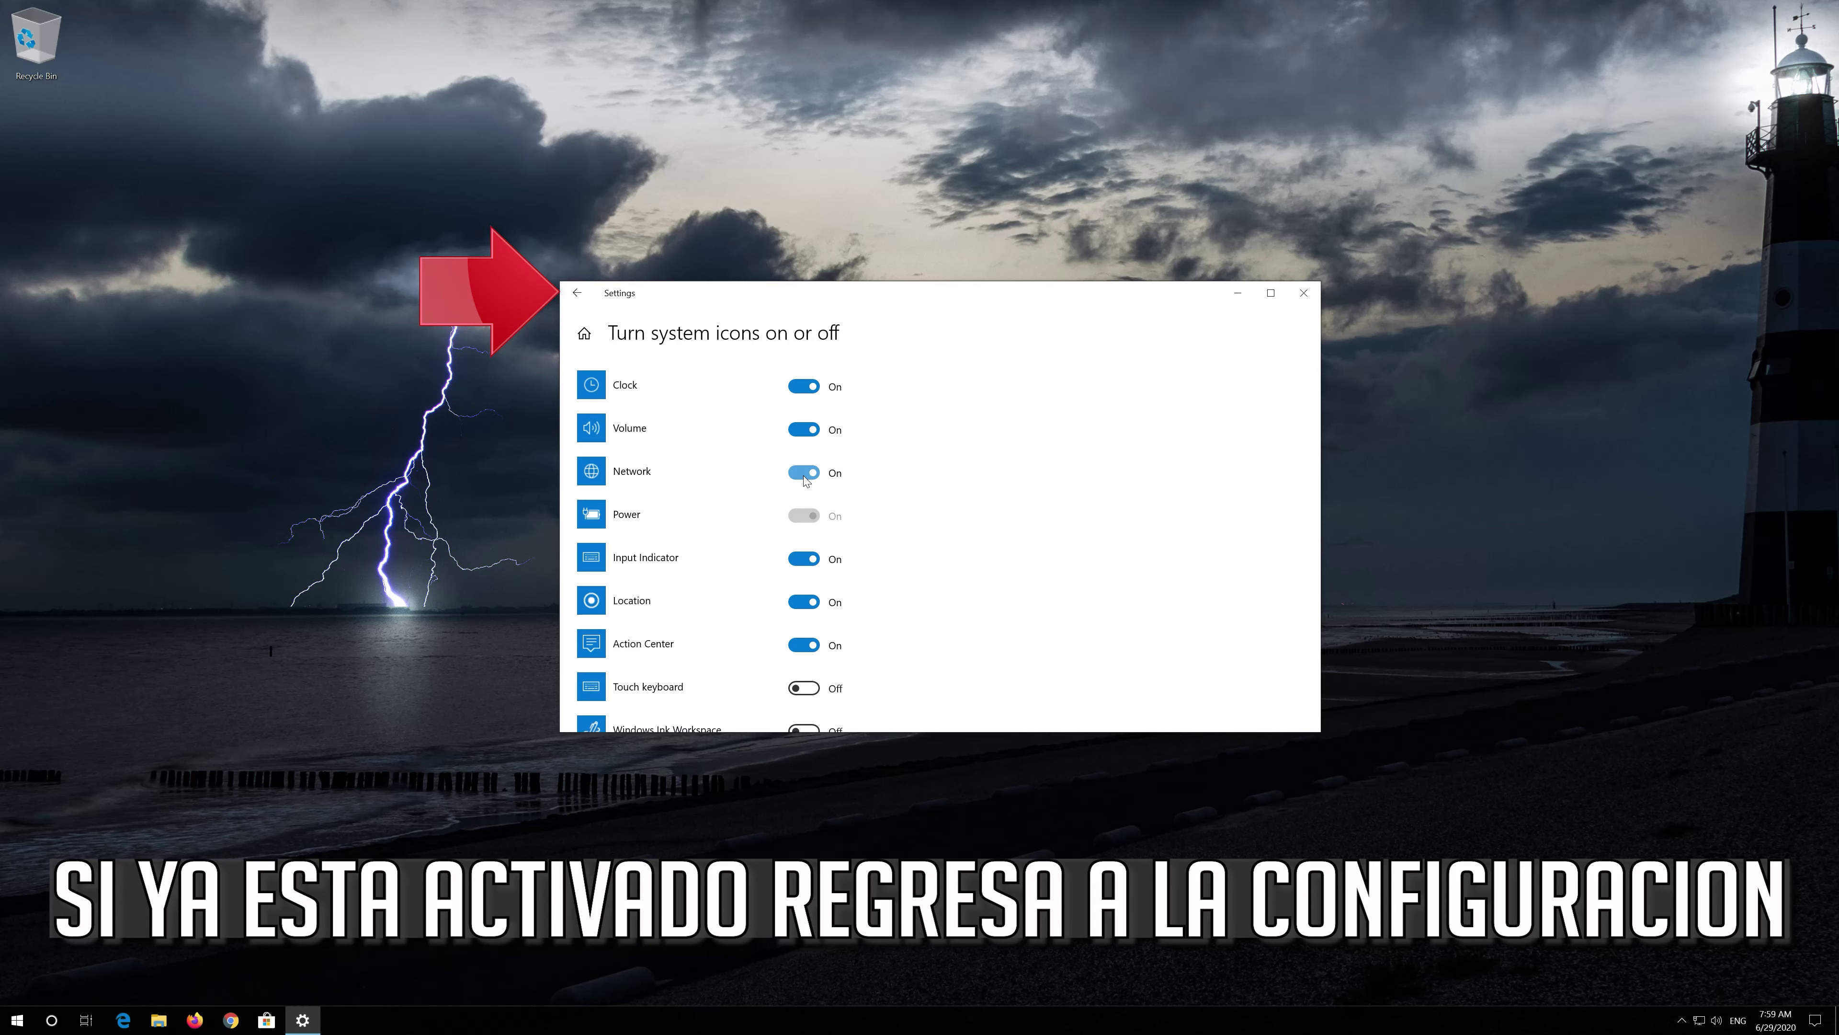
# - Set the Network icon to appear on the taskbar through the taskbar icon selection, and close Settings
pyautogui.click(575, 295)
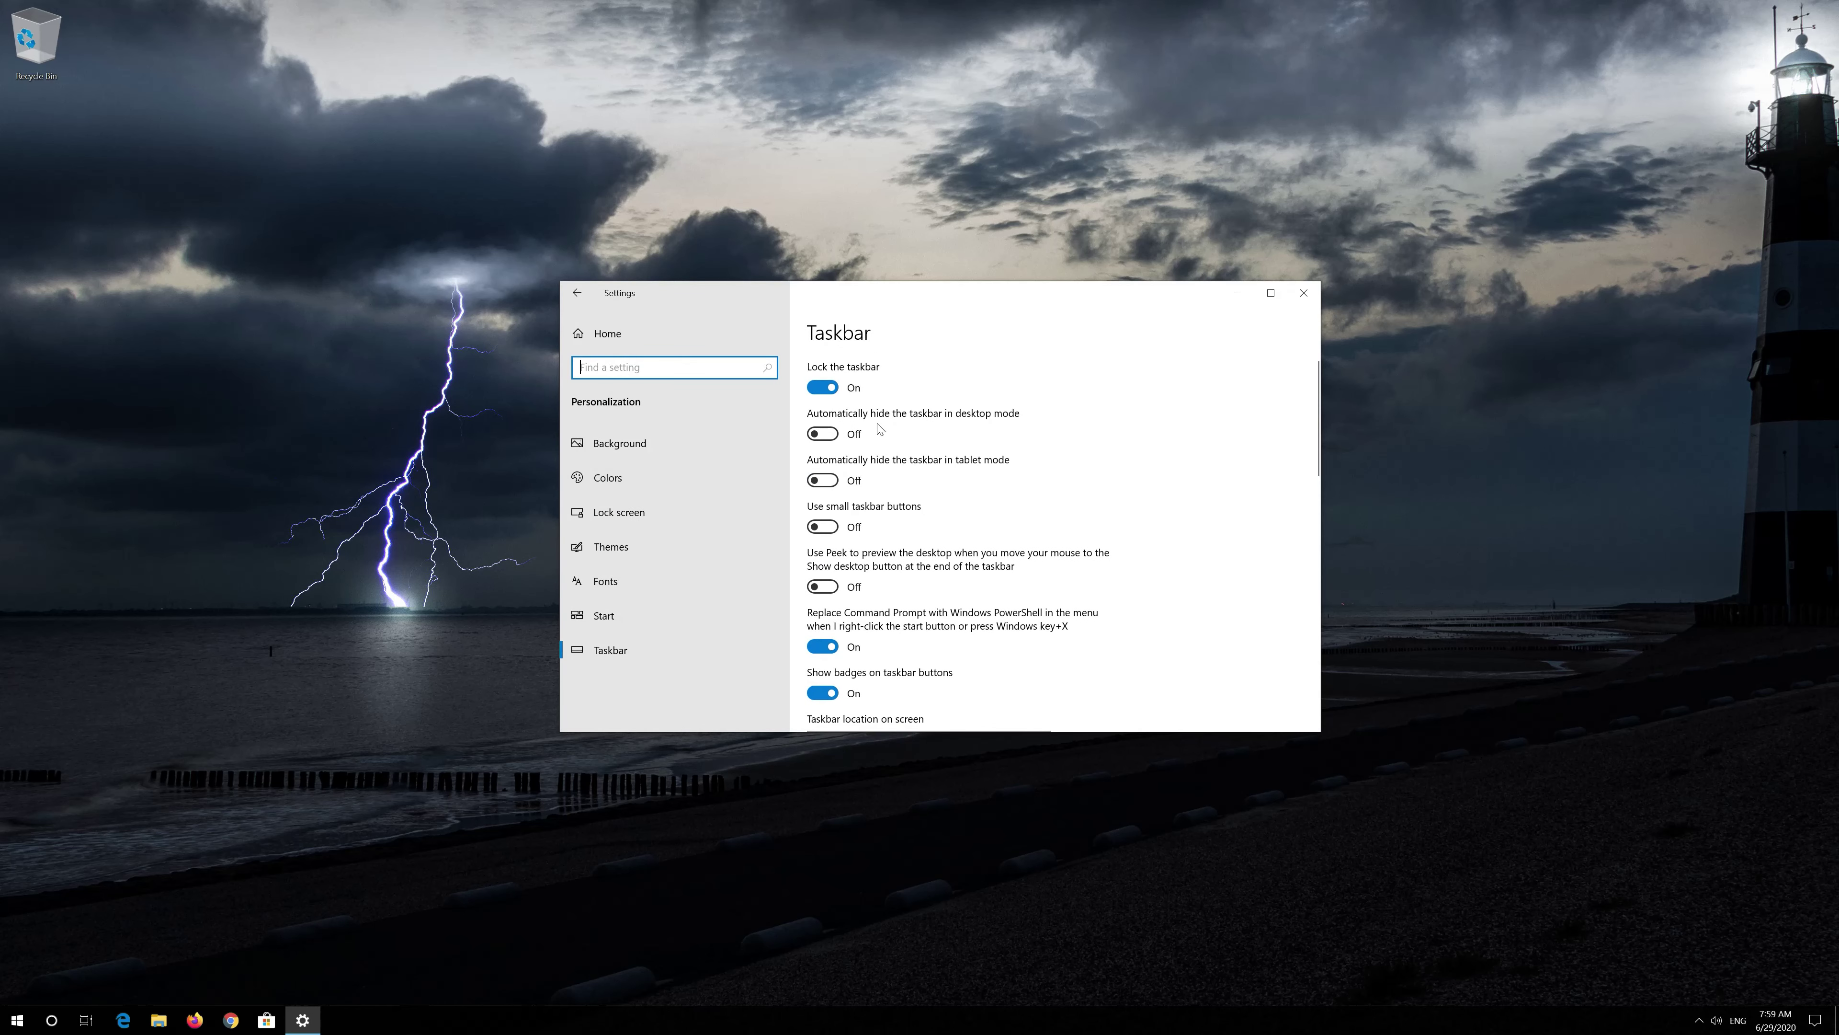
pyautogui.scroll(-6, 878, 429)
pyautogui.scroll(1, 878, 428)
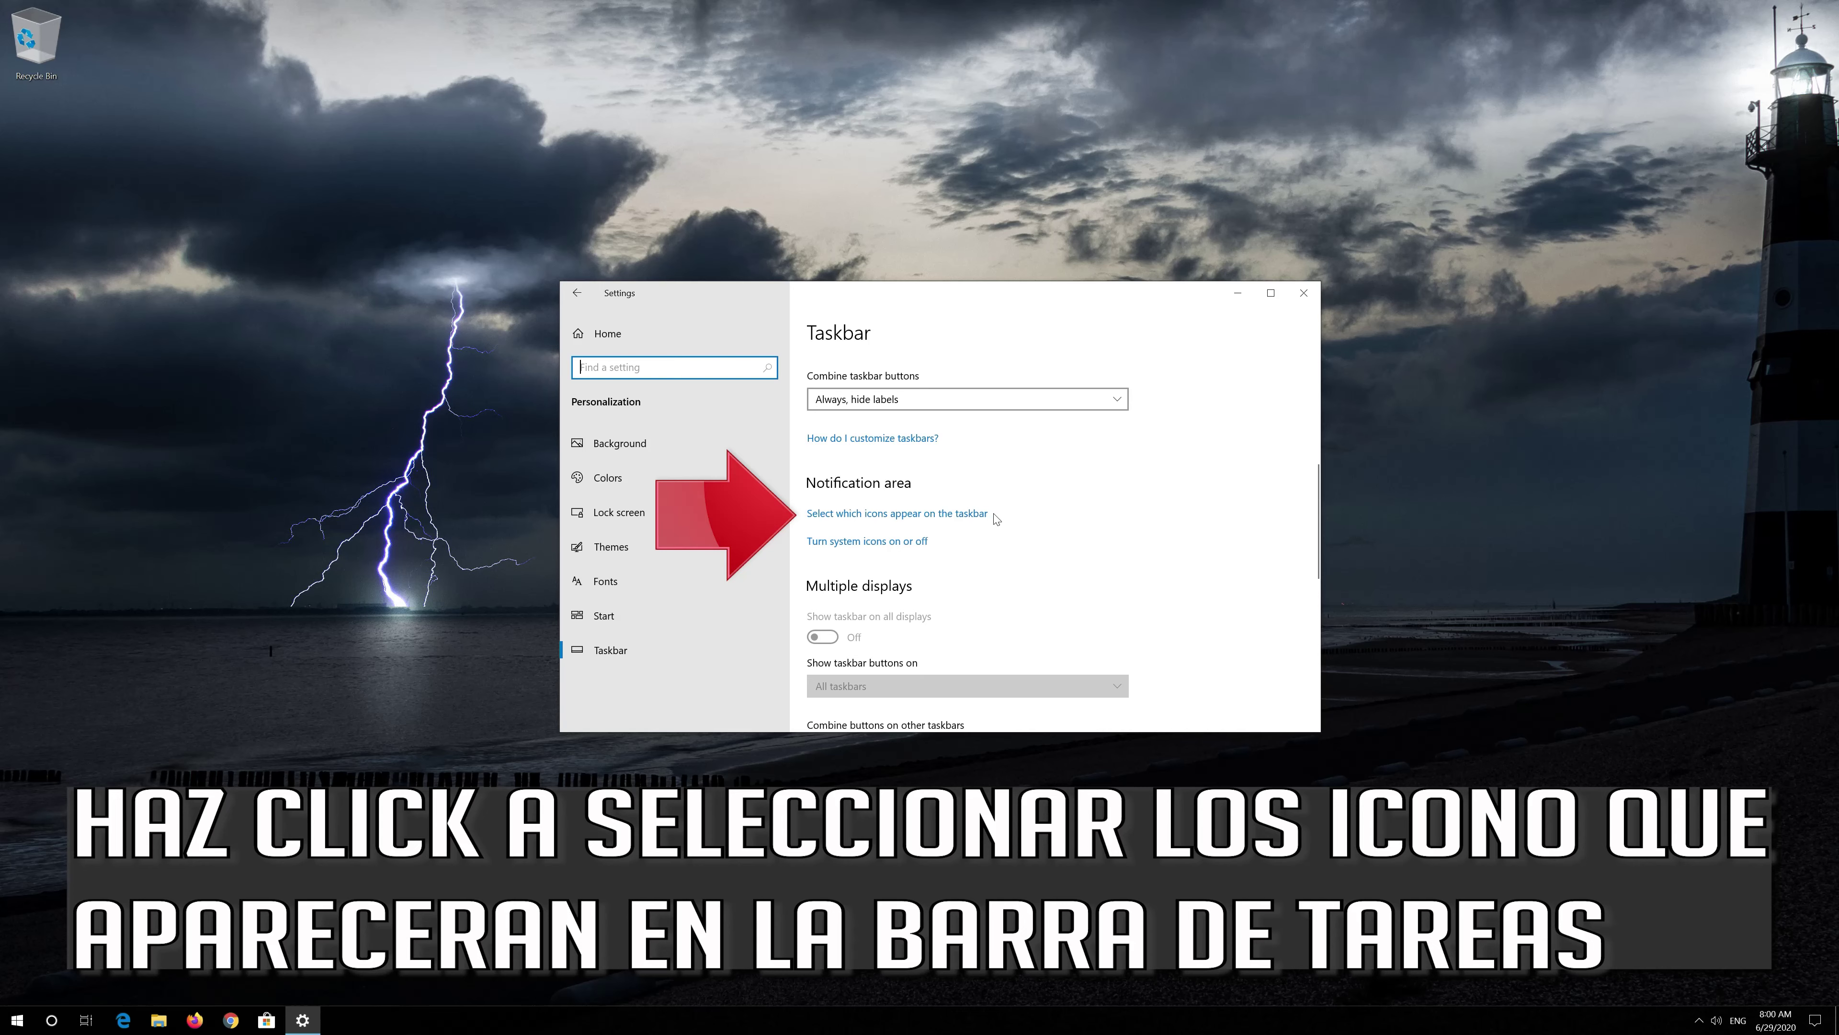
pyautogui.click(928, 516)
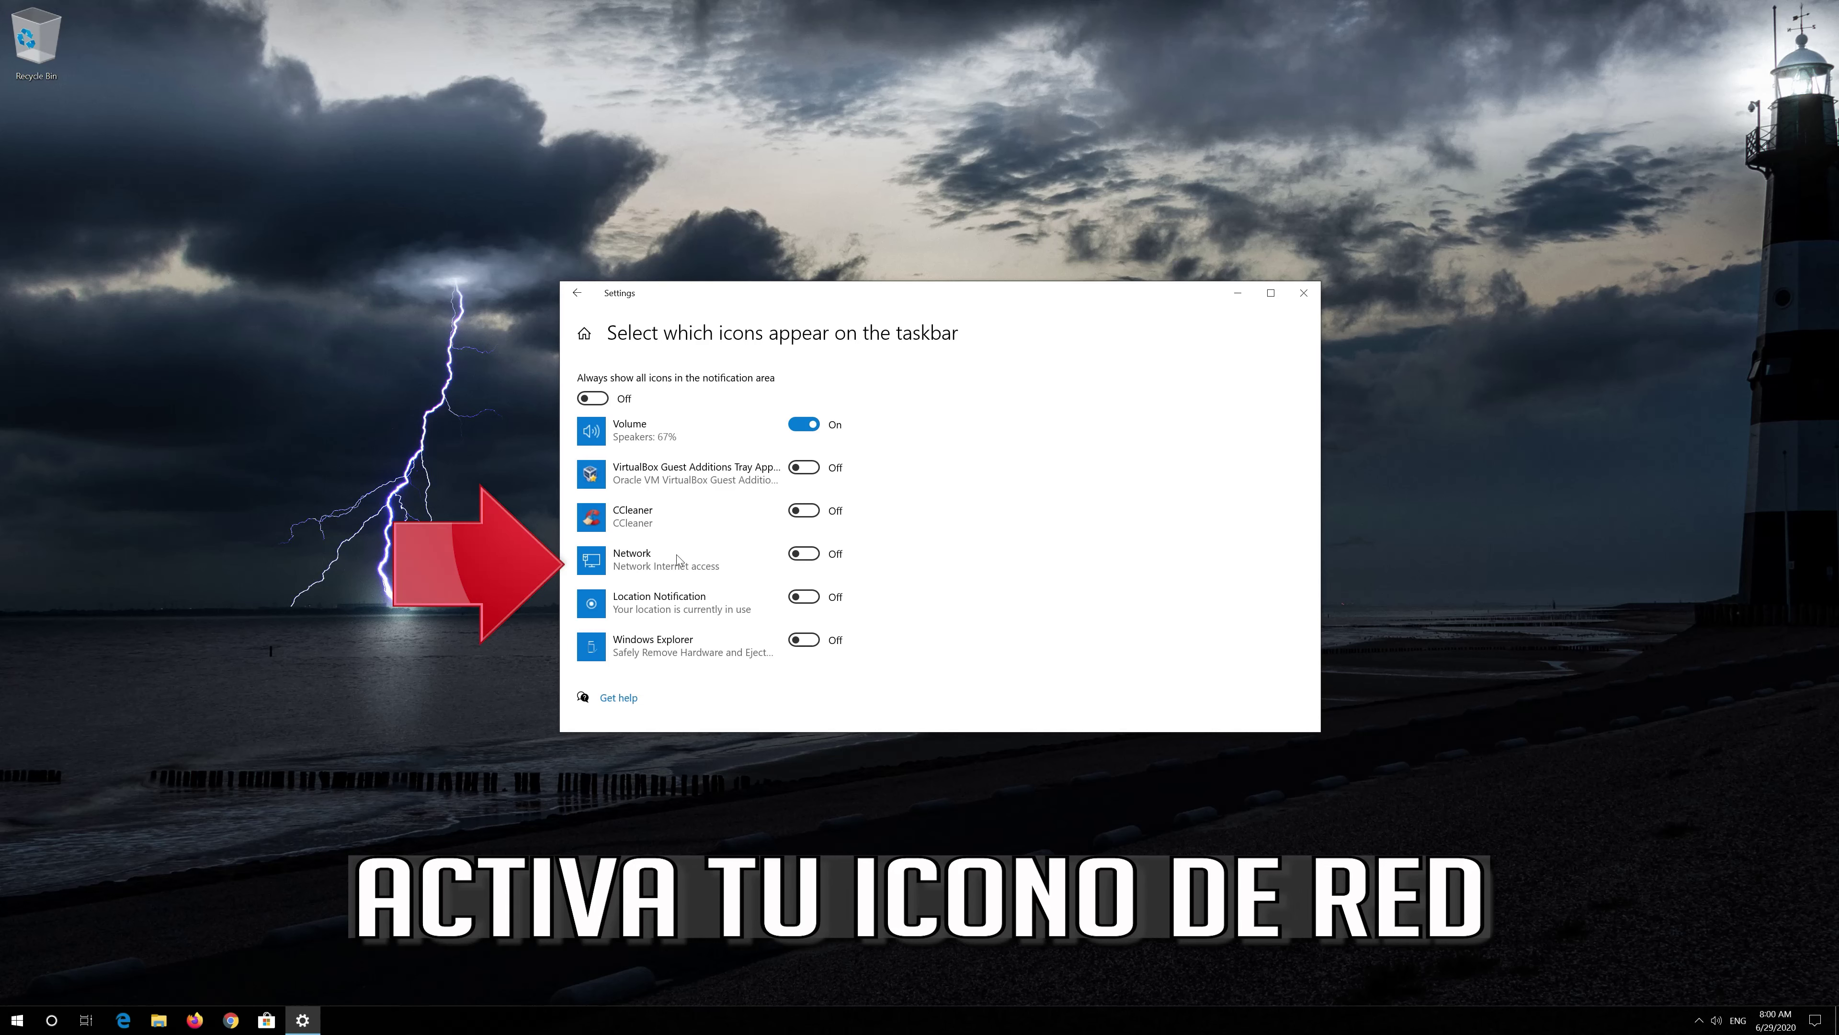
pyautogui.click(805, 553)
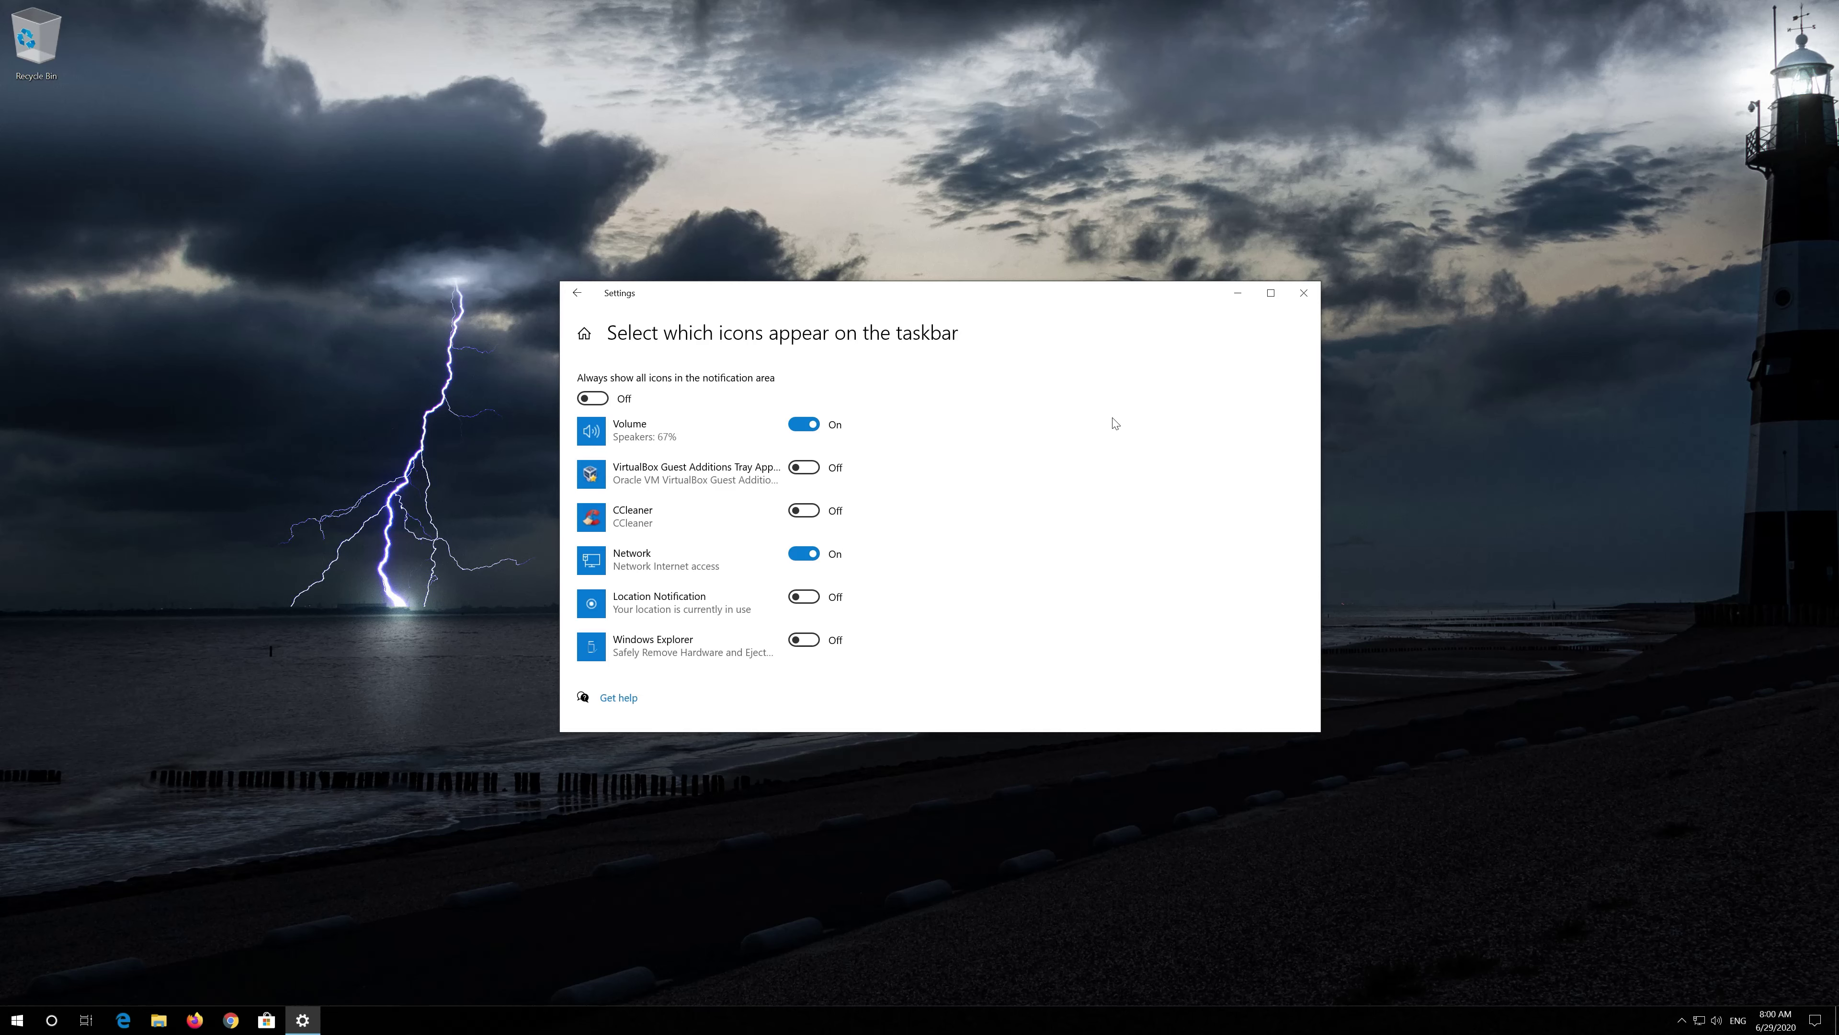
pyautogui.click(1303, 293)
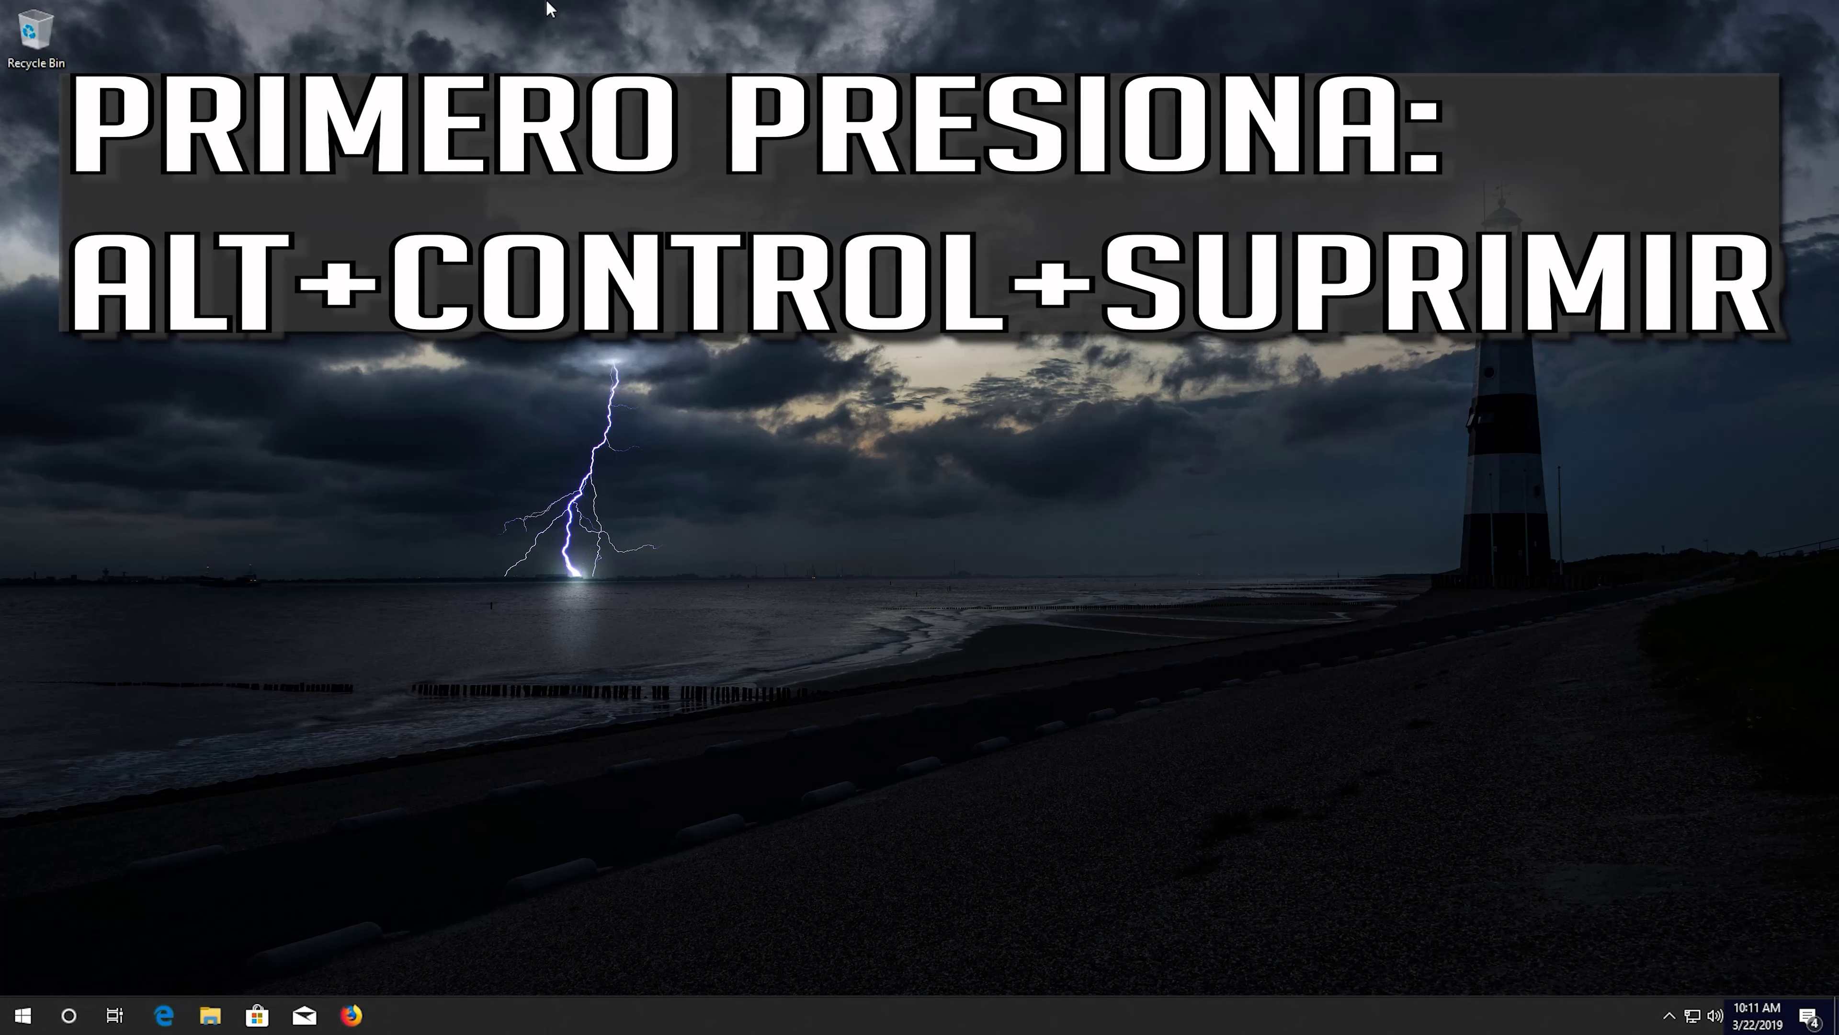
# - Open Task Manager from the Windows security screen and end the Windows Explorer task
pyautogui.hotkey('ctrl', 'alt', 'Delete')
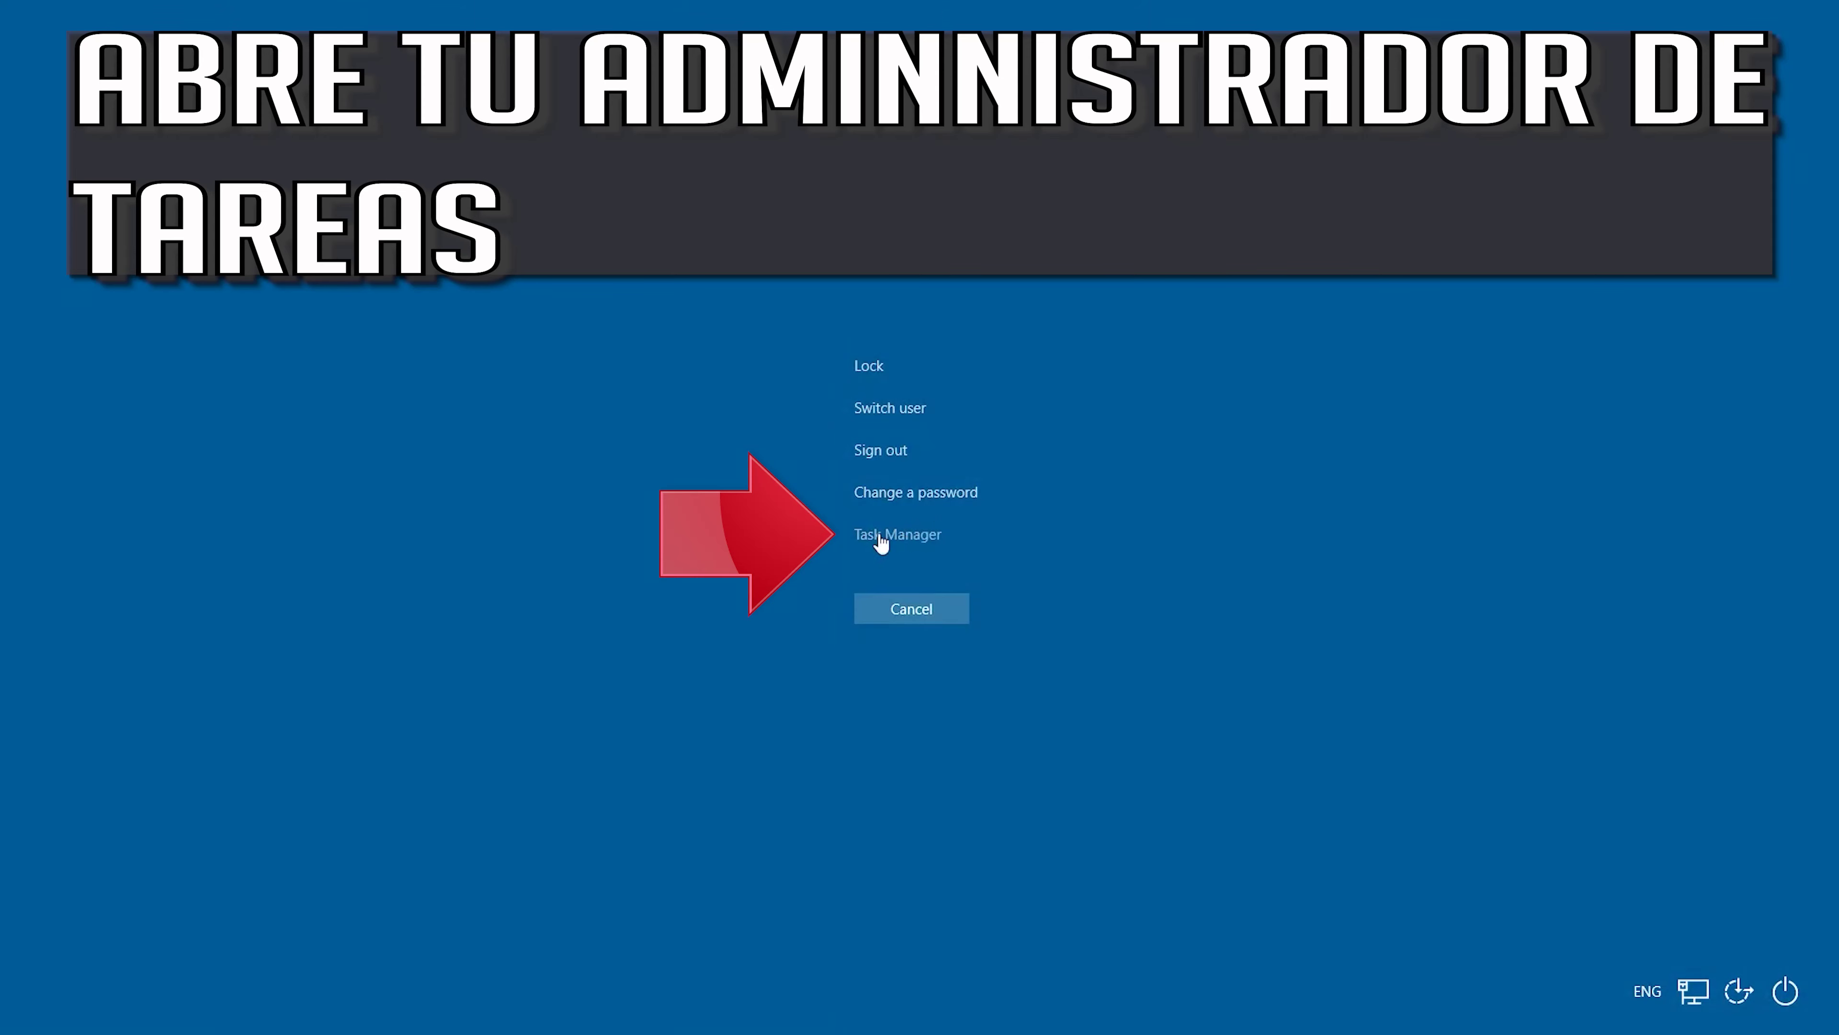
pyautogui.click(902, 537)
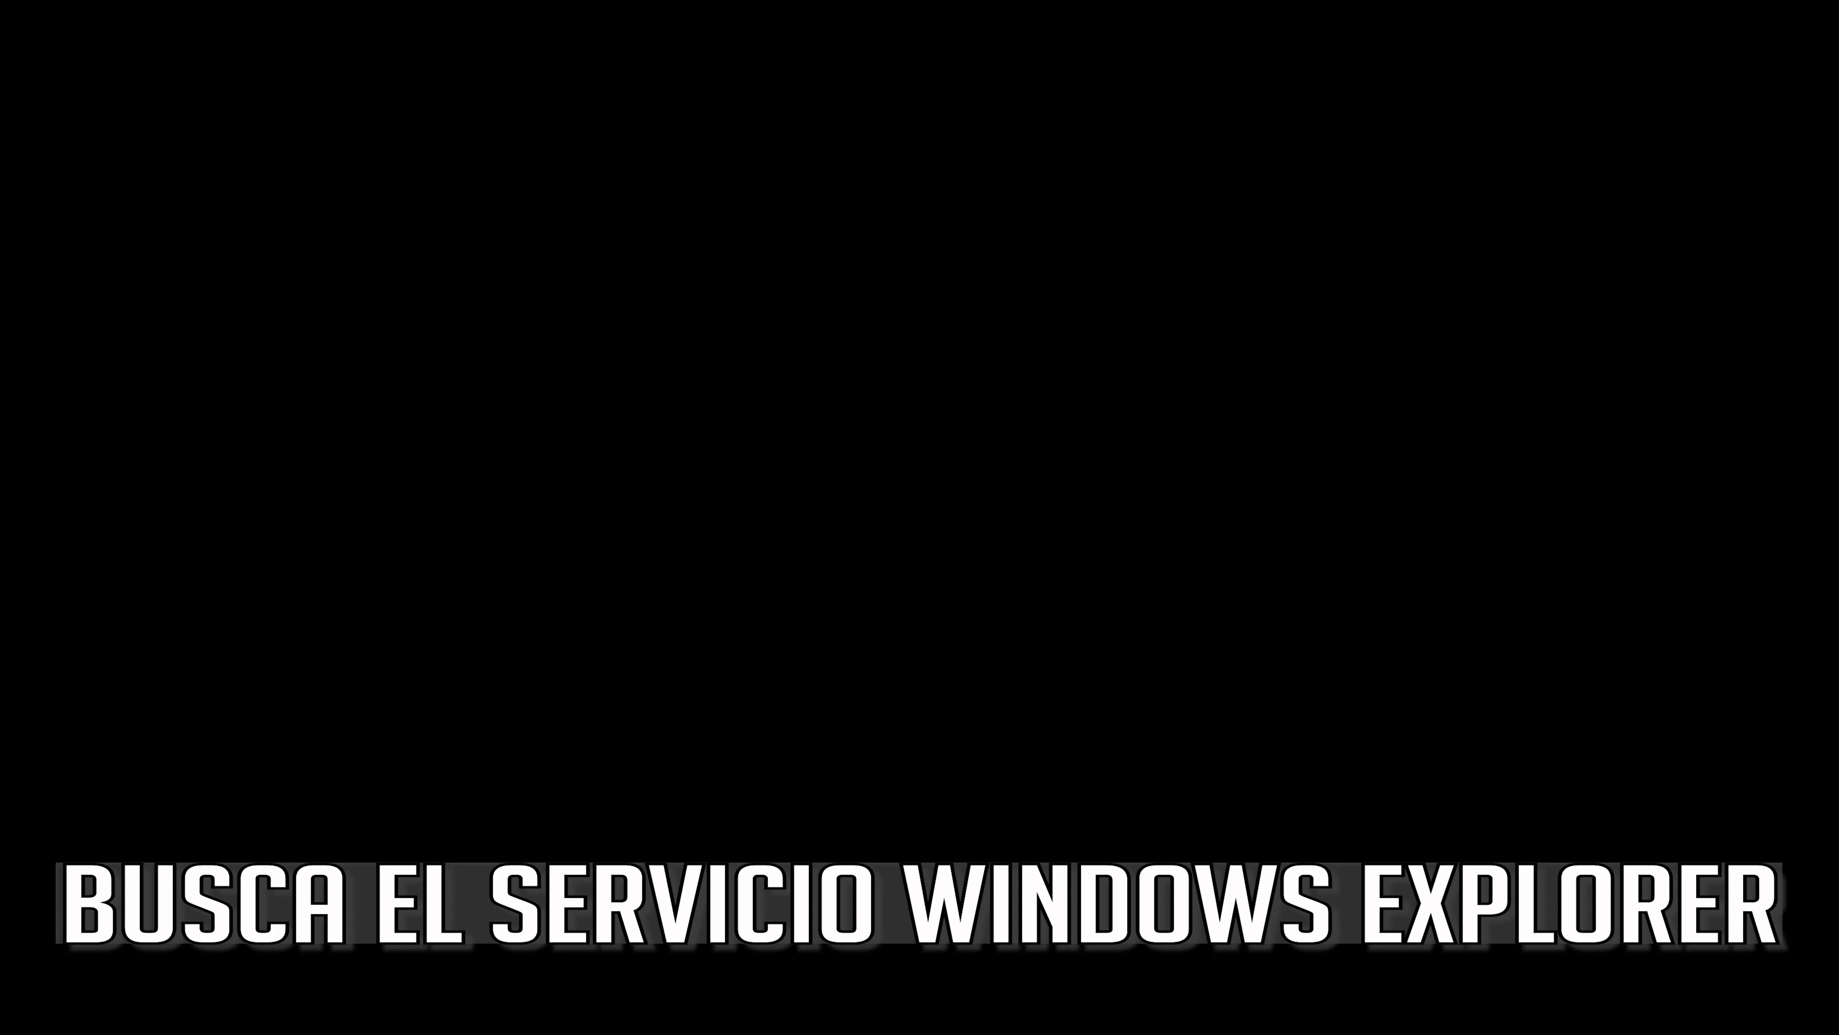
pyautogui.scroll(-15, 914, 542)
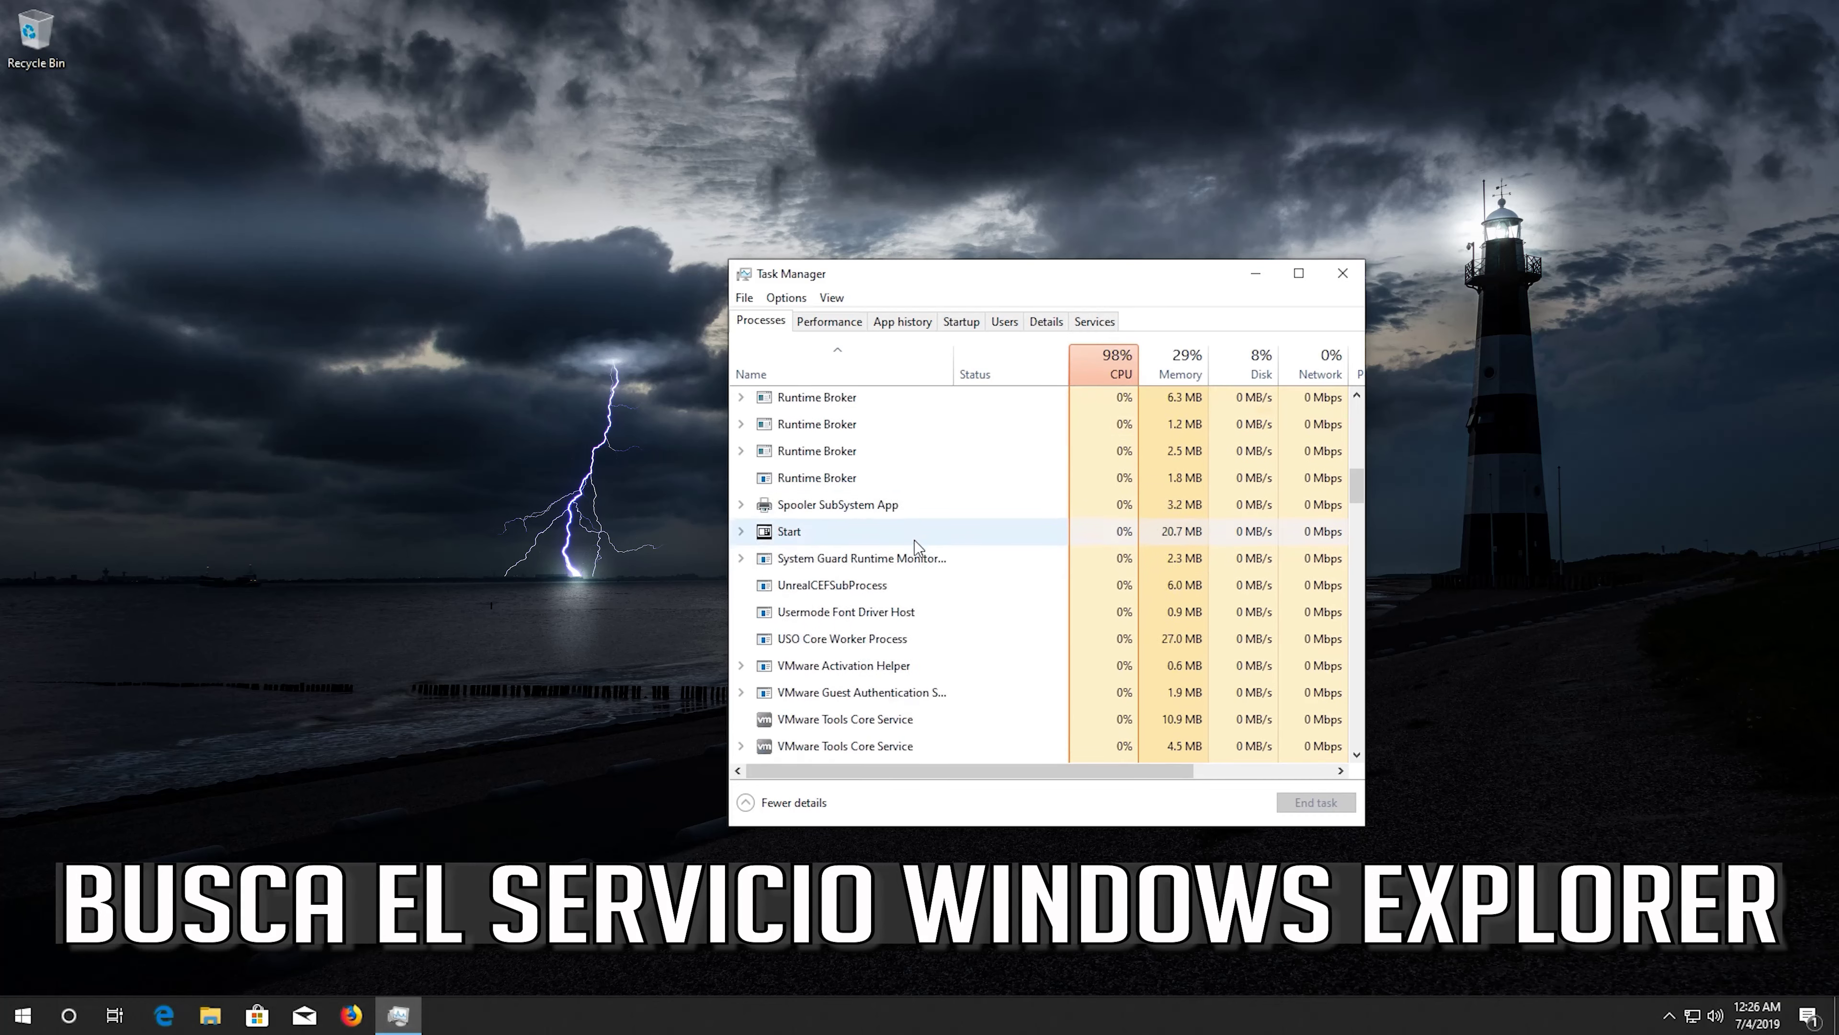
pyautogui.scroll(-15, 917, 548)
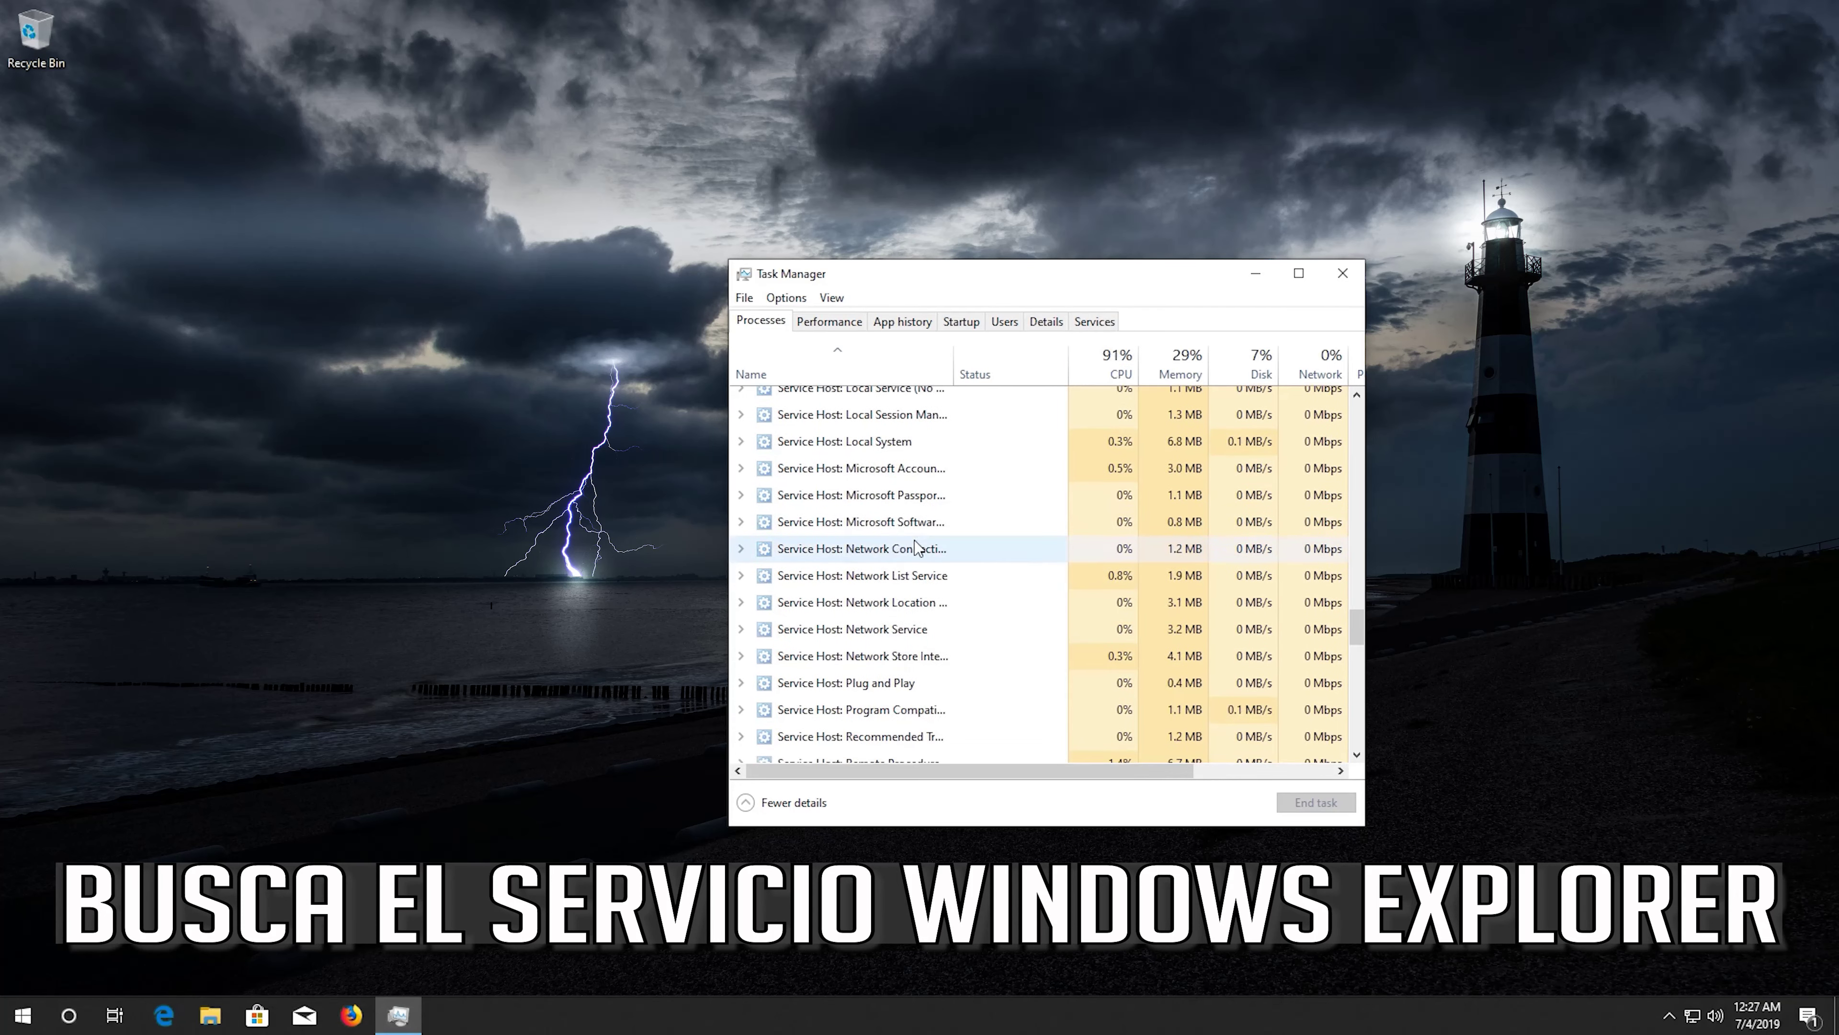
pyautogui.scroll(-7, 917, 548)
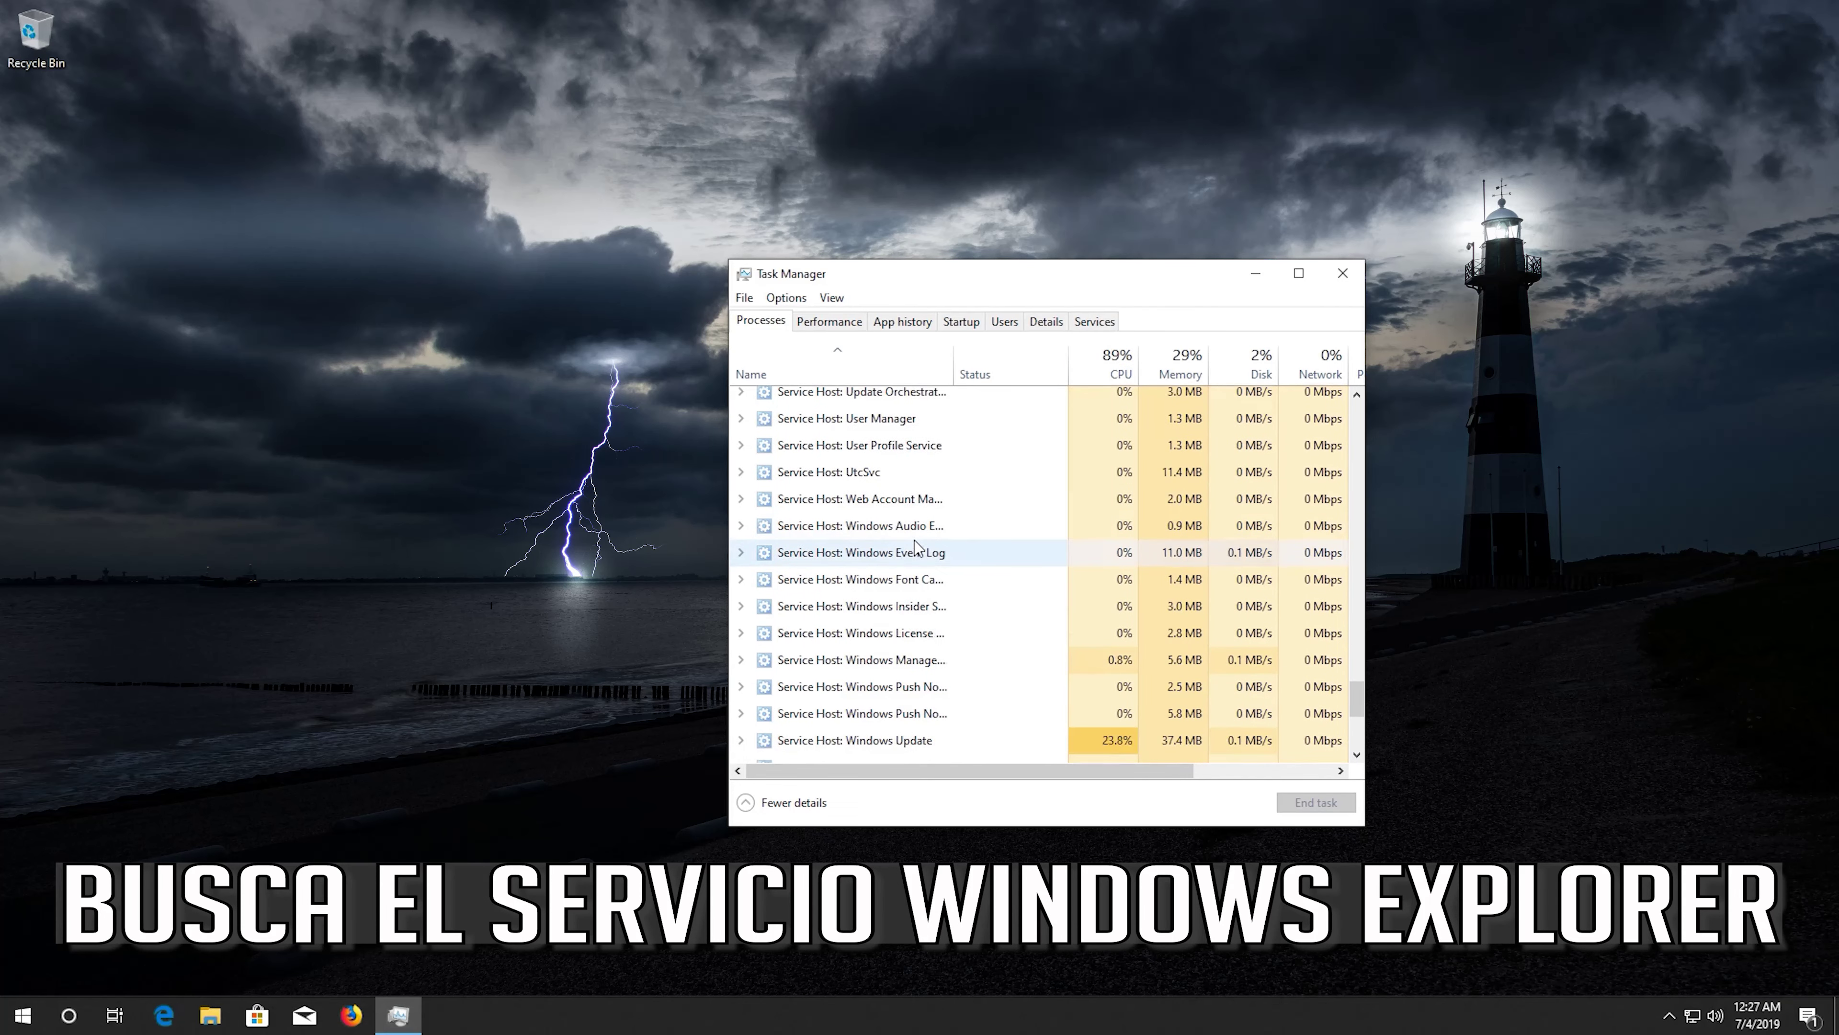
pyautogui.click(818, 616)
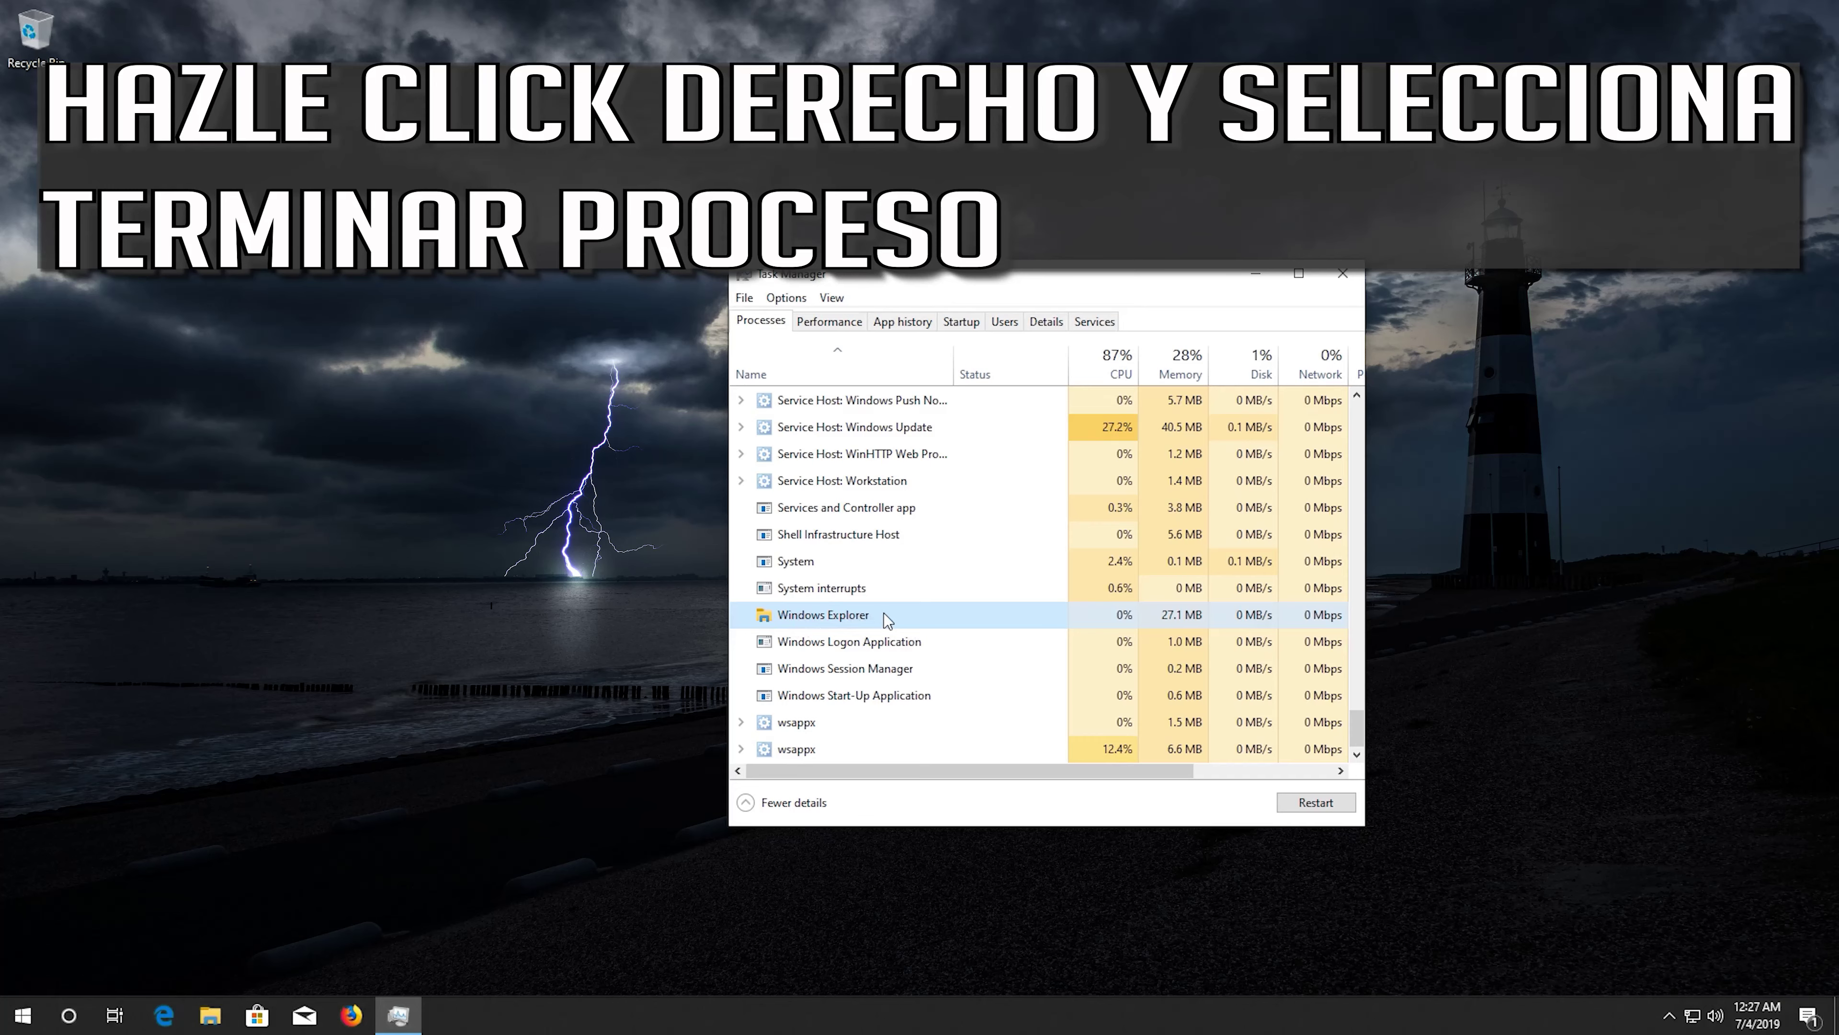
pyautogui.rightClick(886, 619)
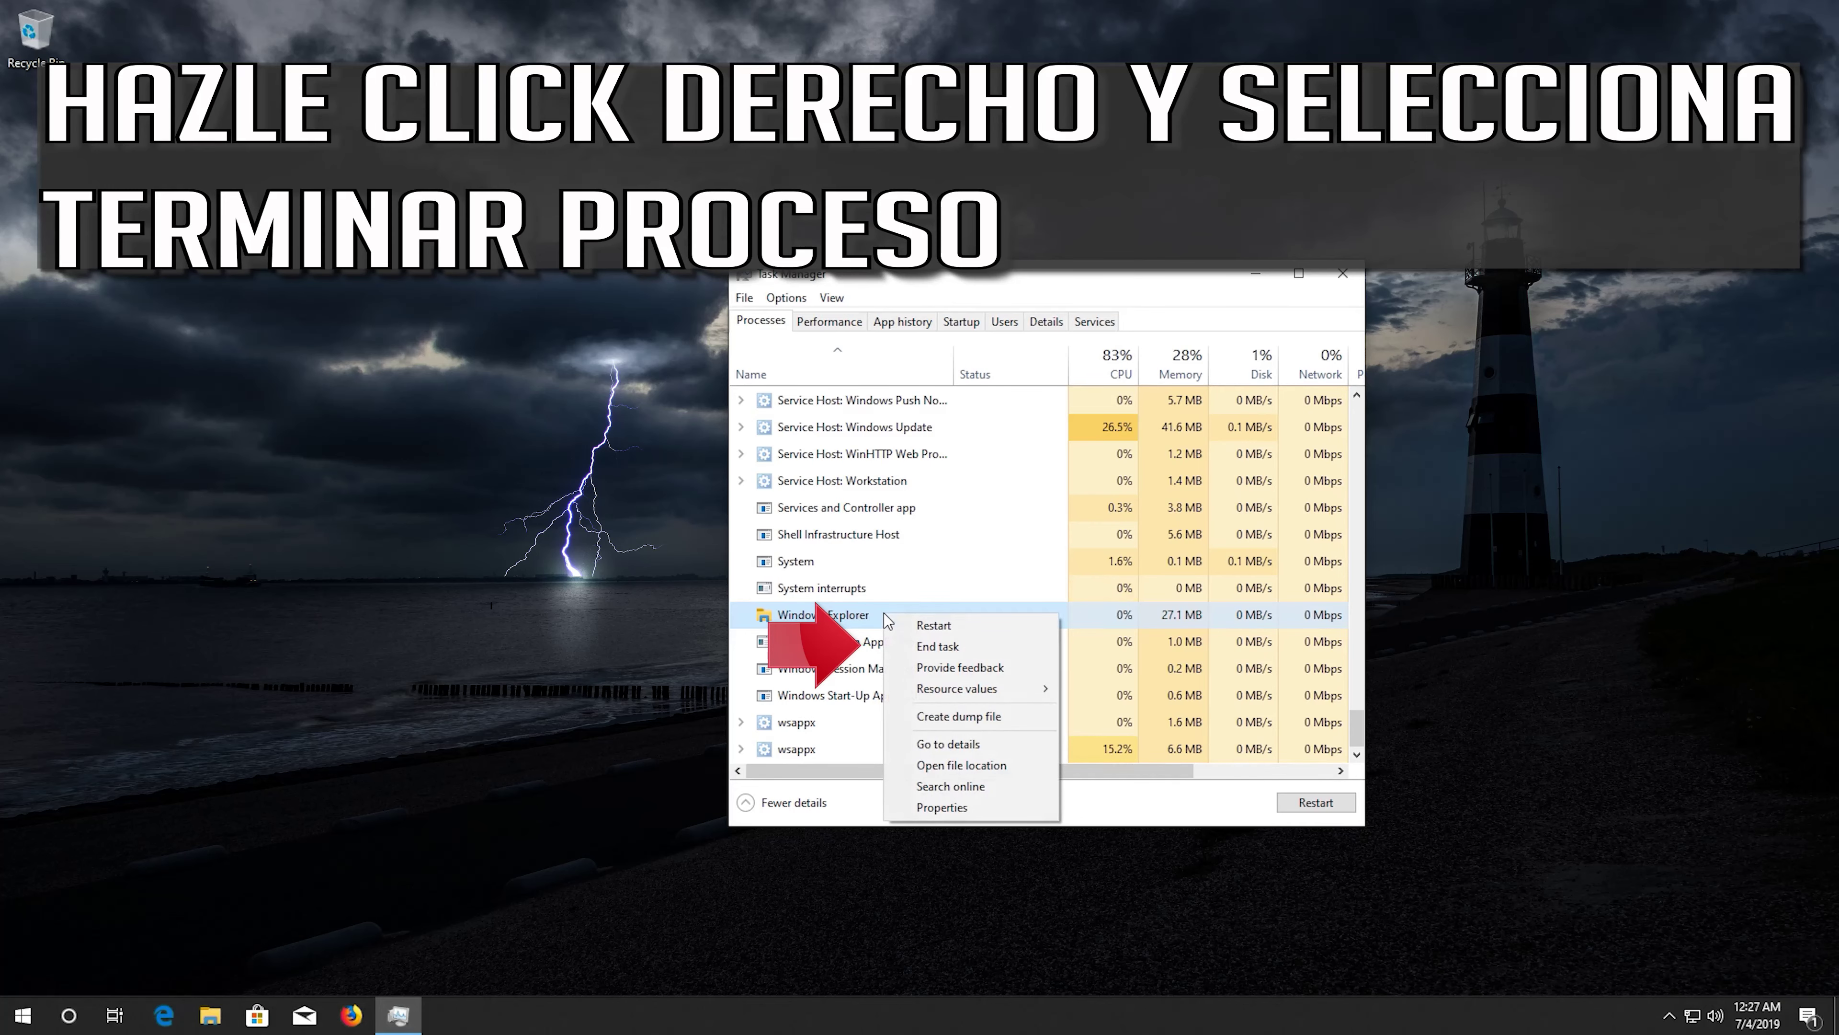
pyautogui.click(986, 654)
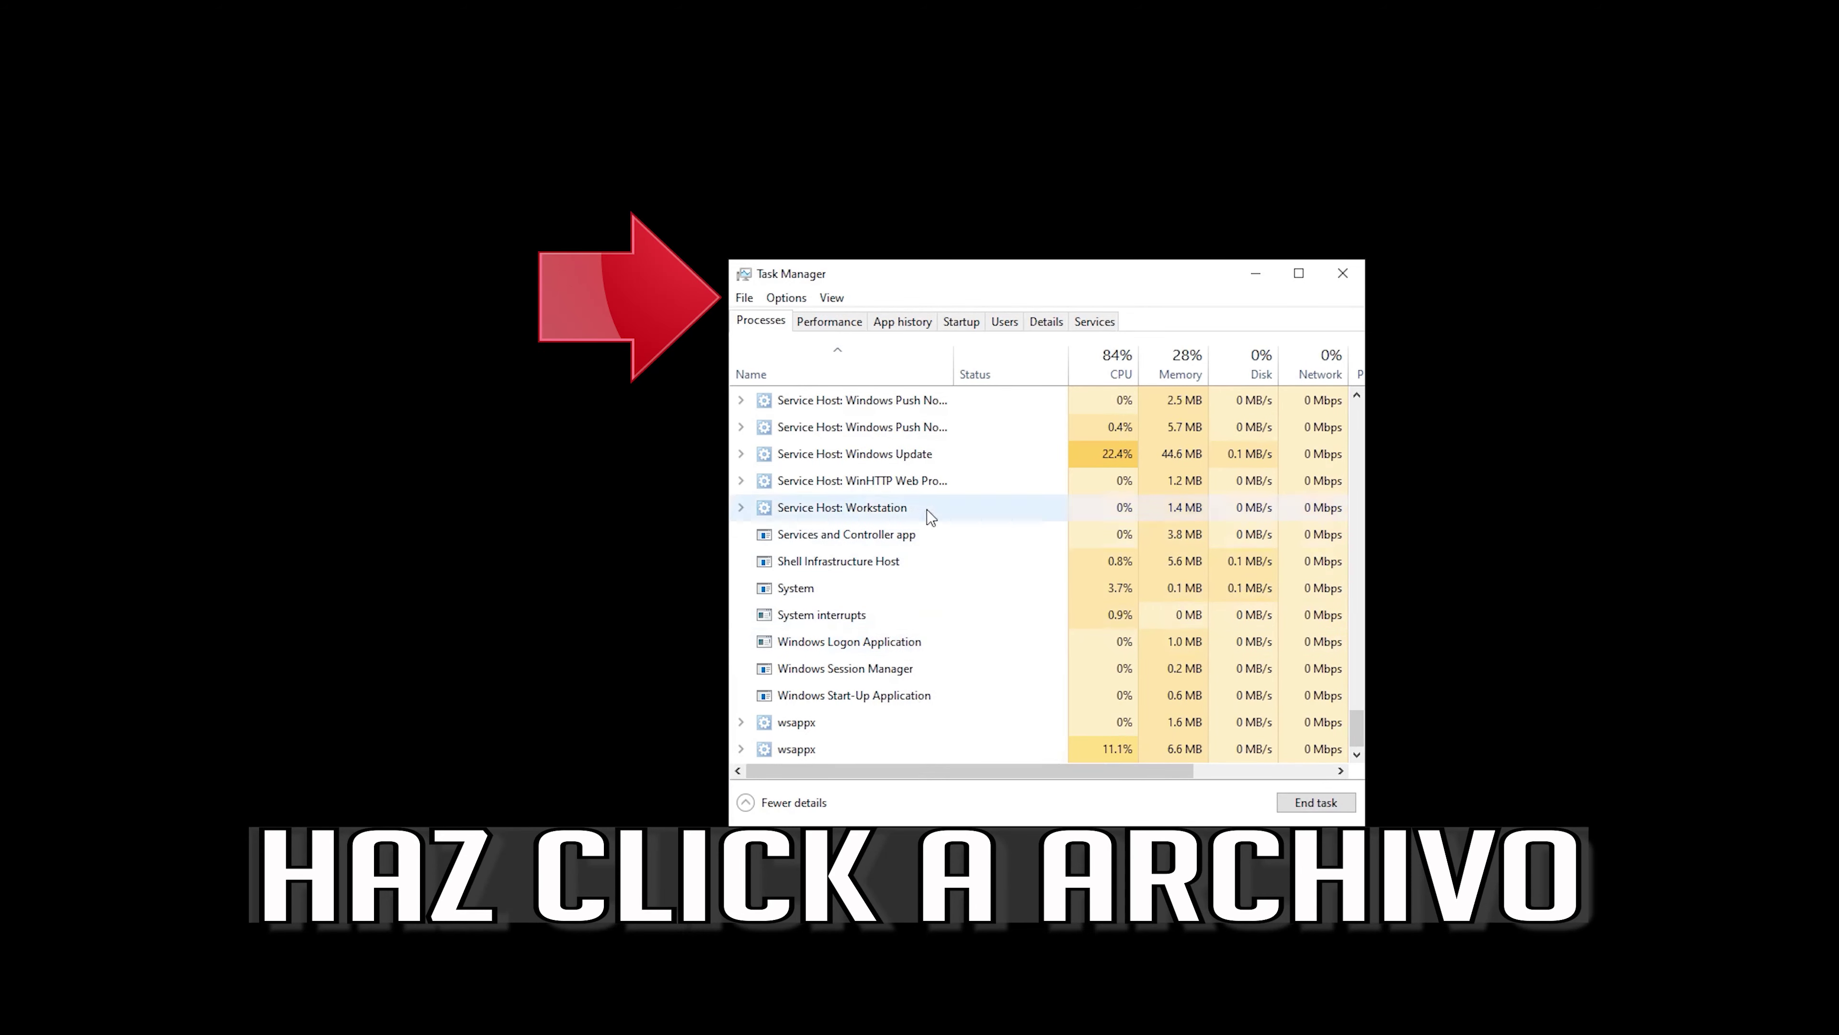
# - Run explorer.exe as a new task from Task Manager to start Windows Explorer again
pyautogui.click(743, 298)
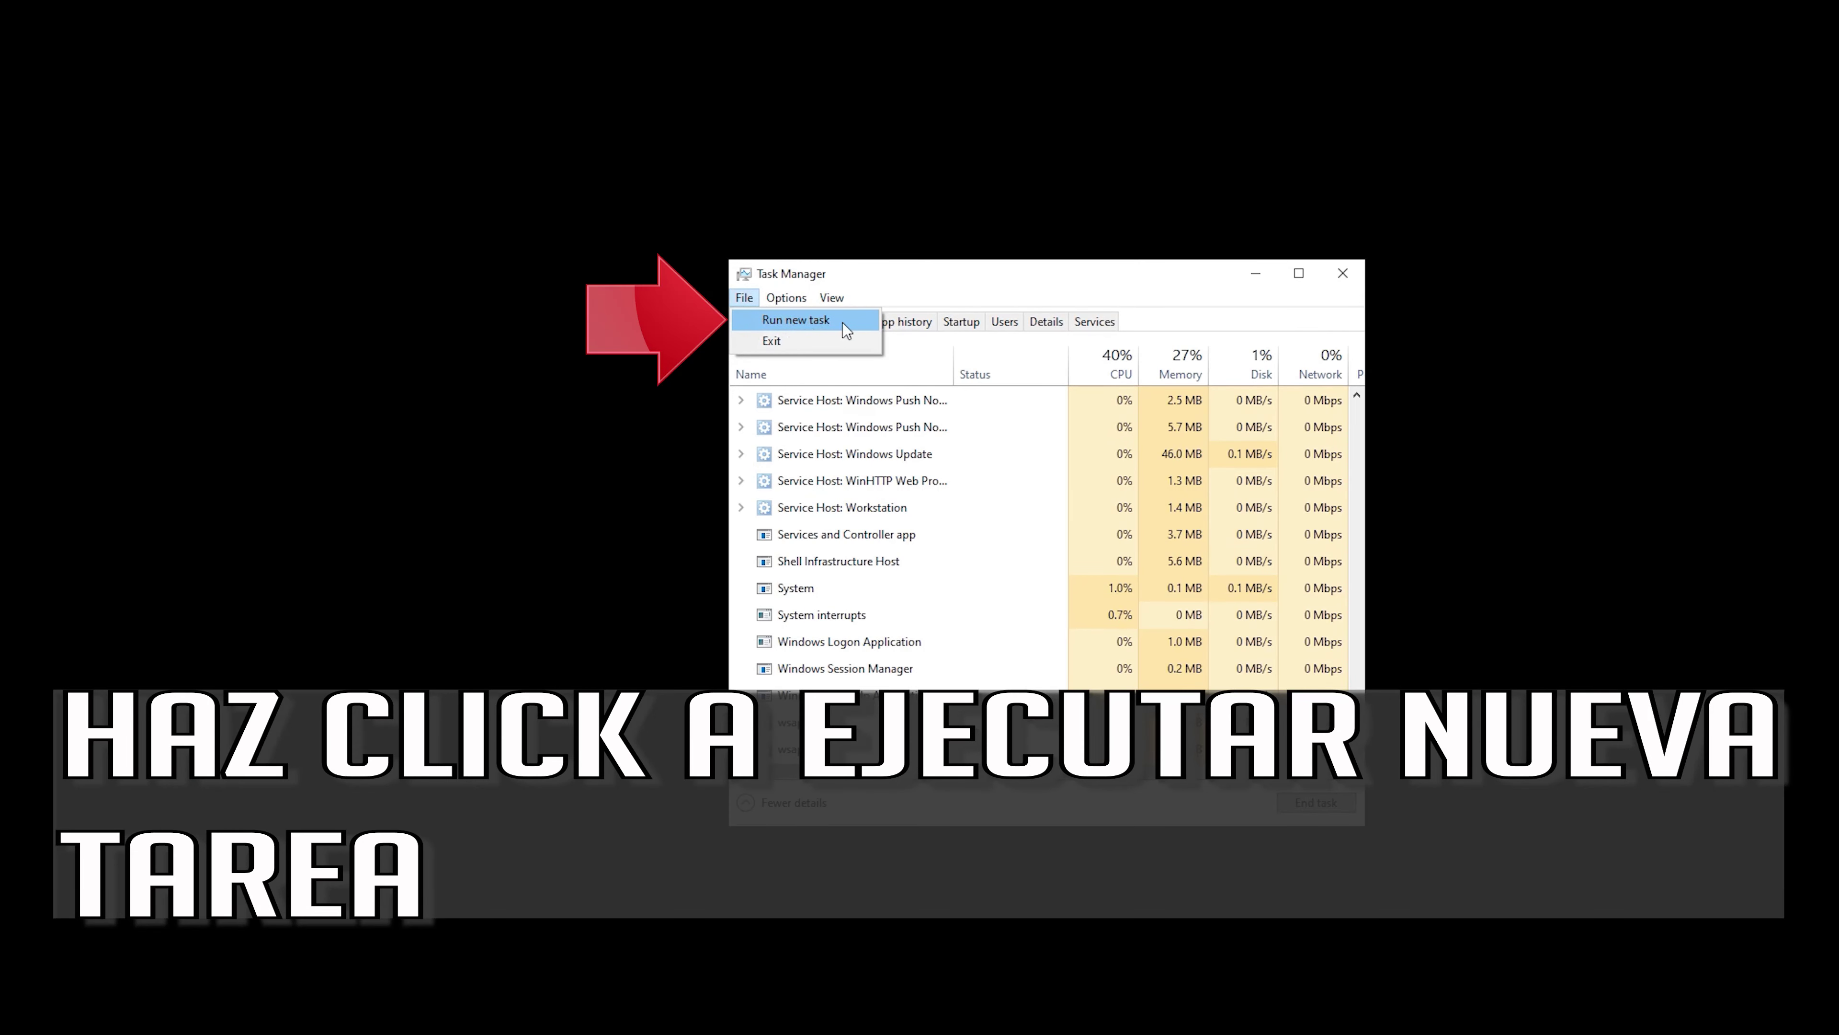
pyautogui.click(819, 319)
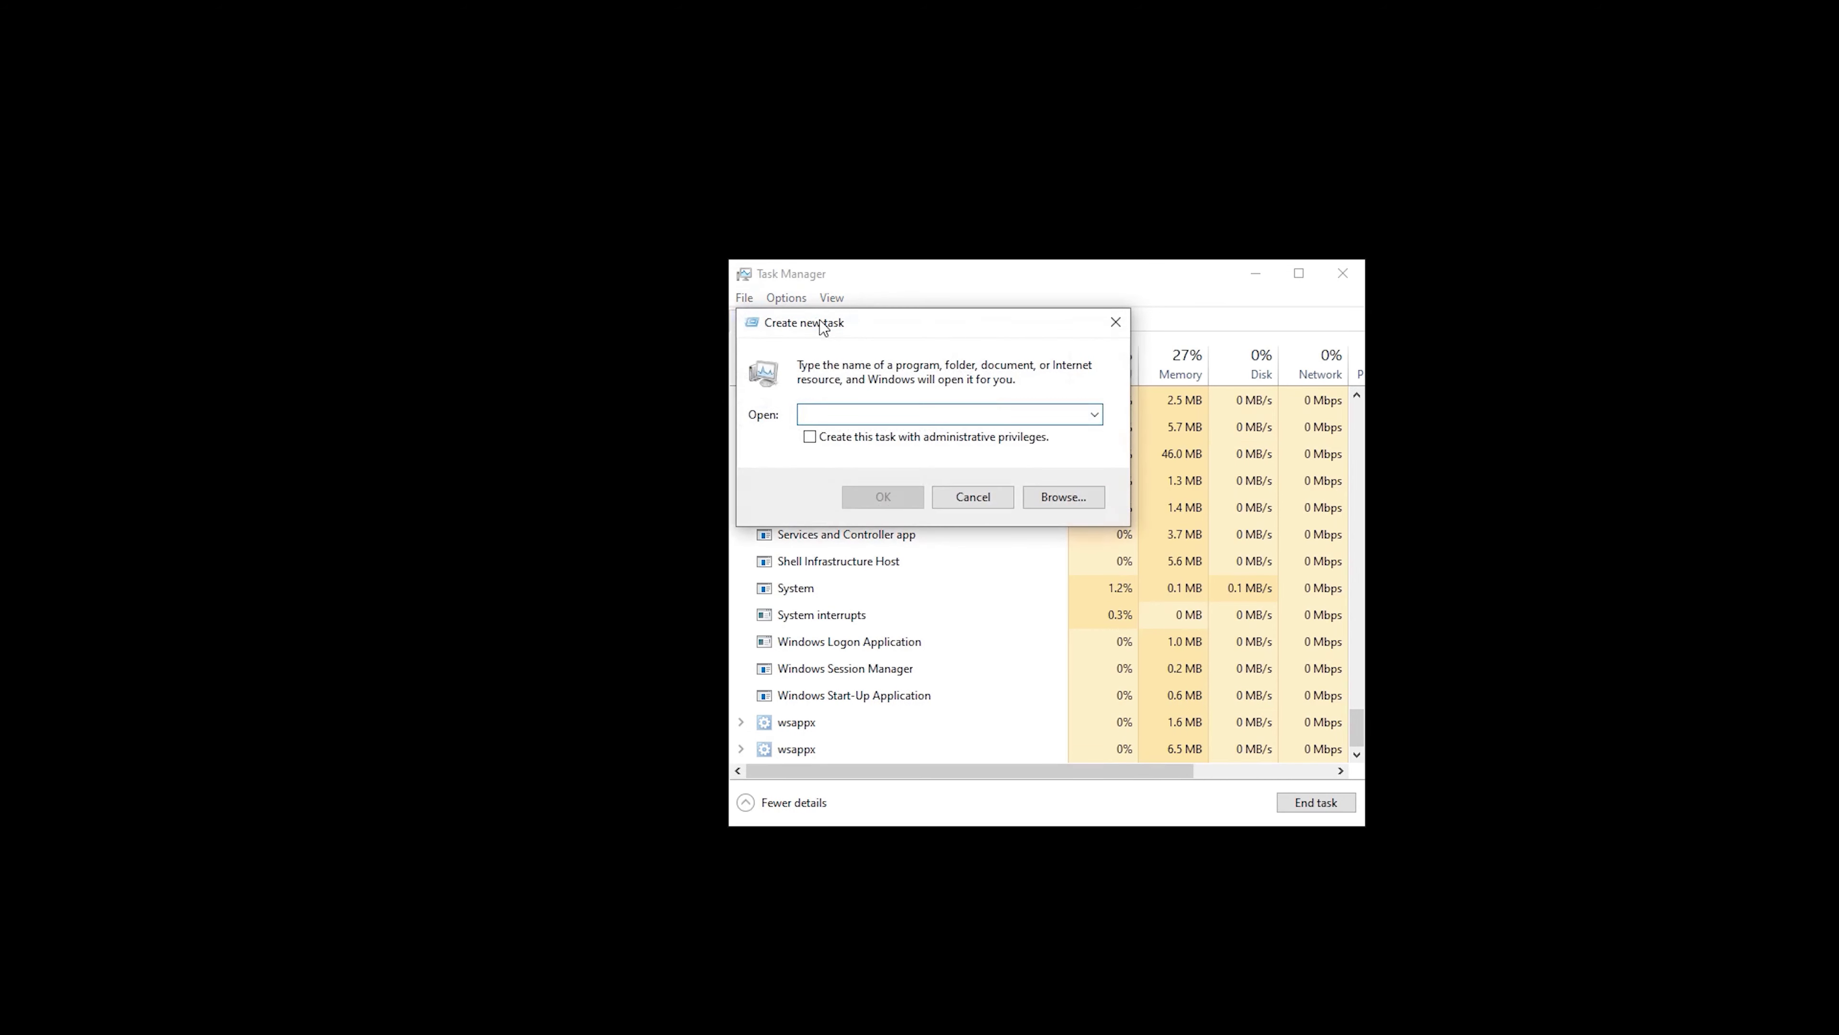
pyautogui.write('e')
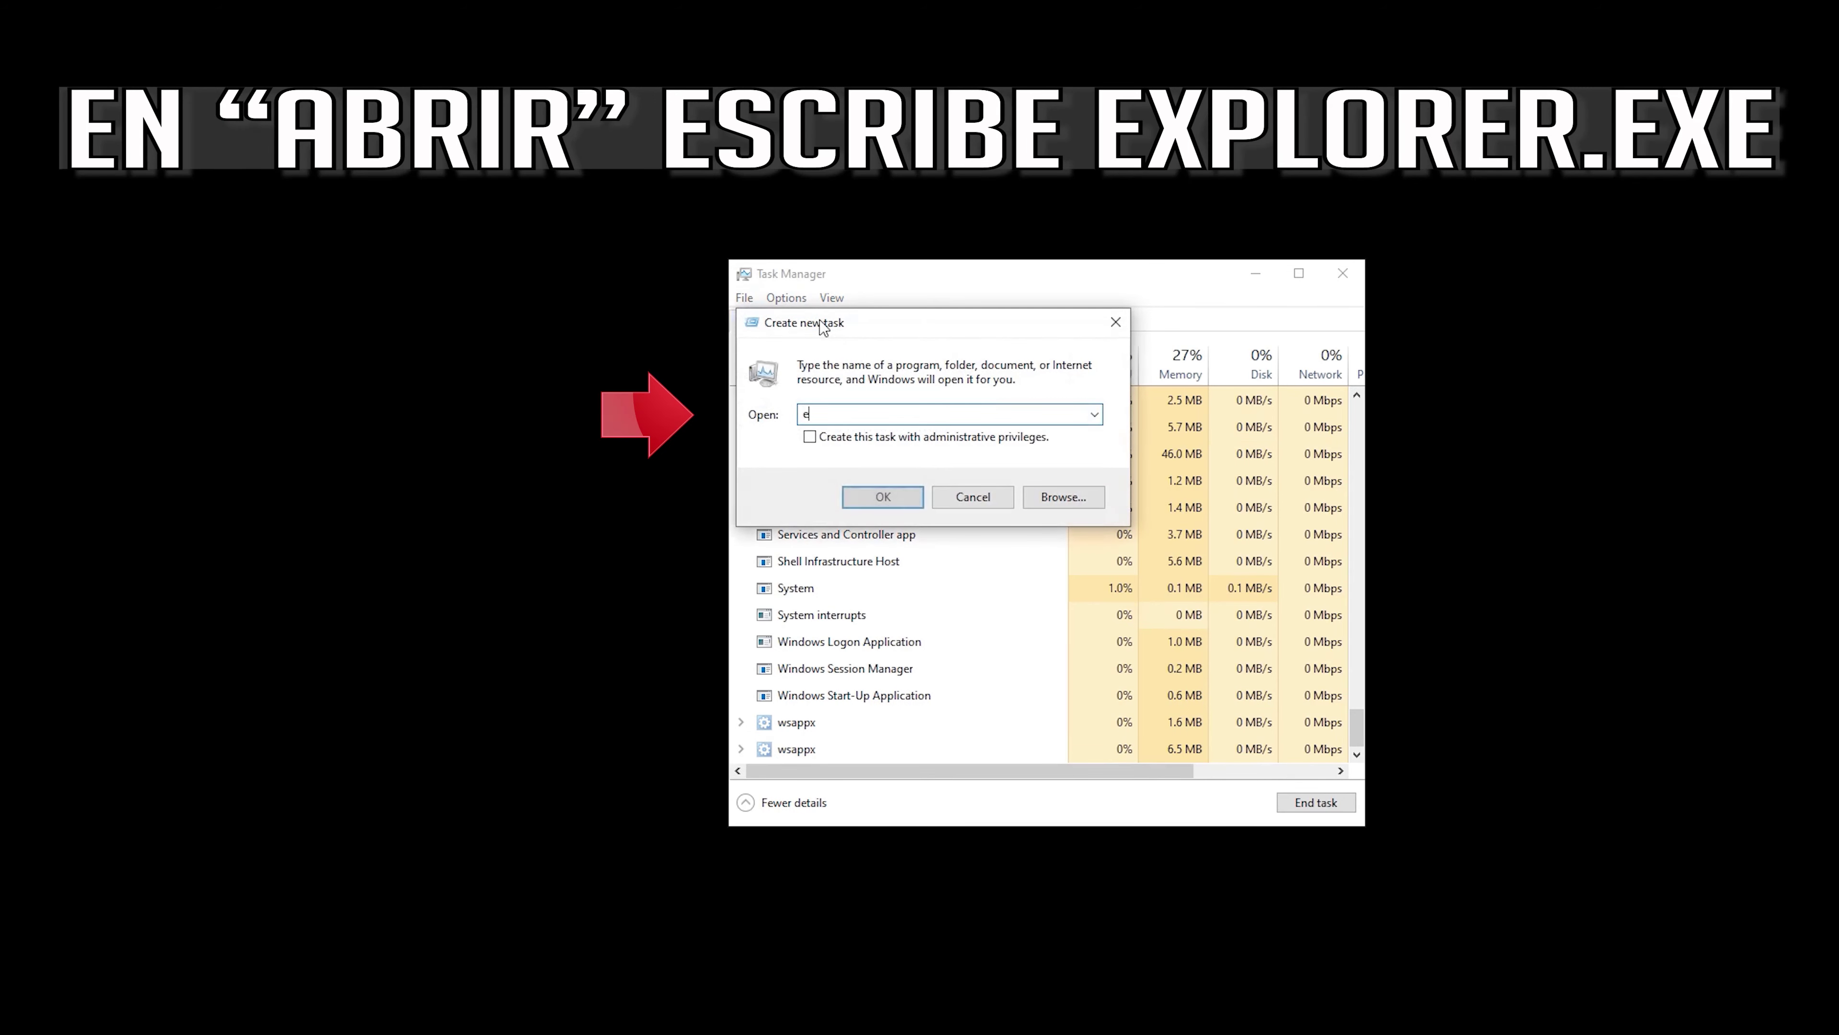
pyautogui.write('xplorer.exe')
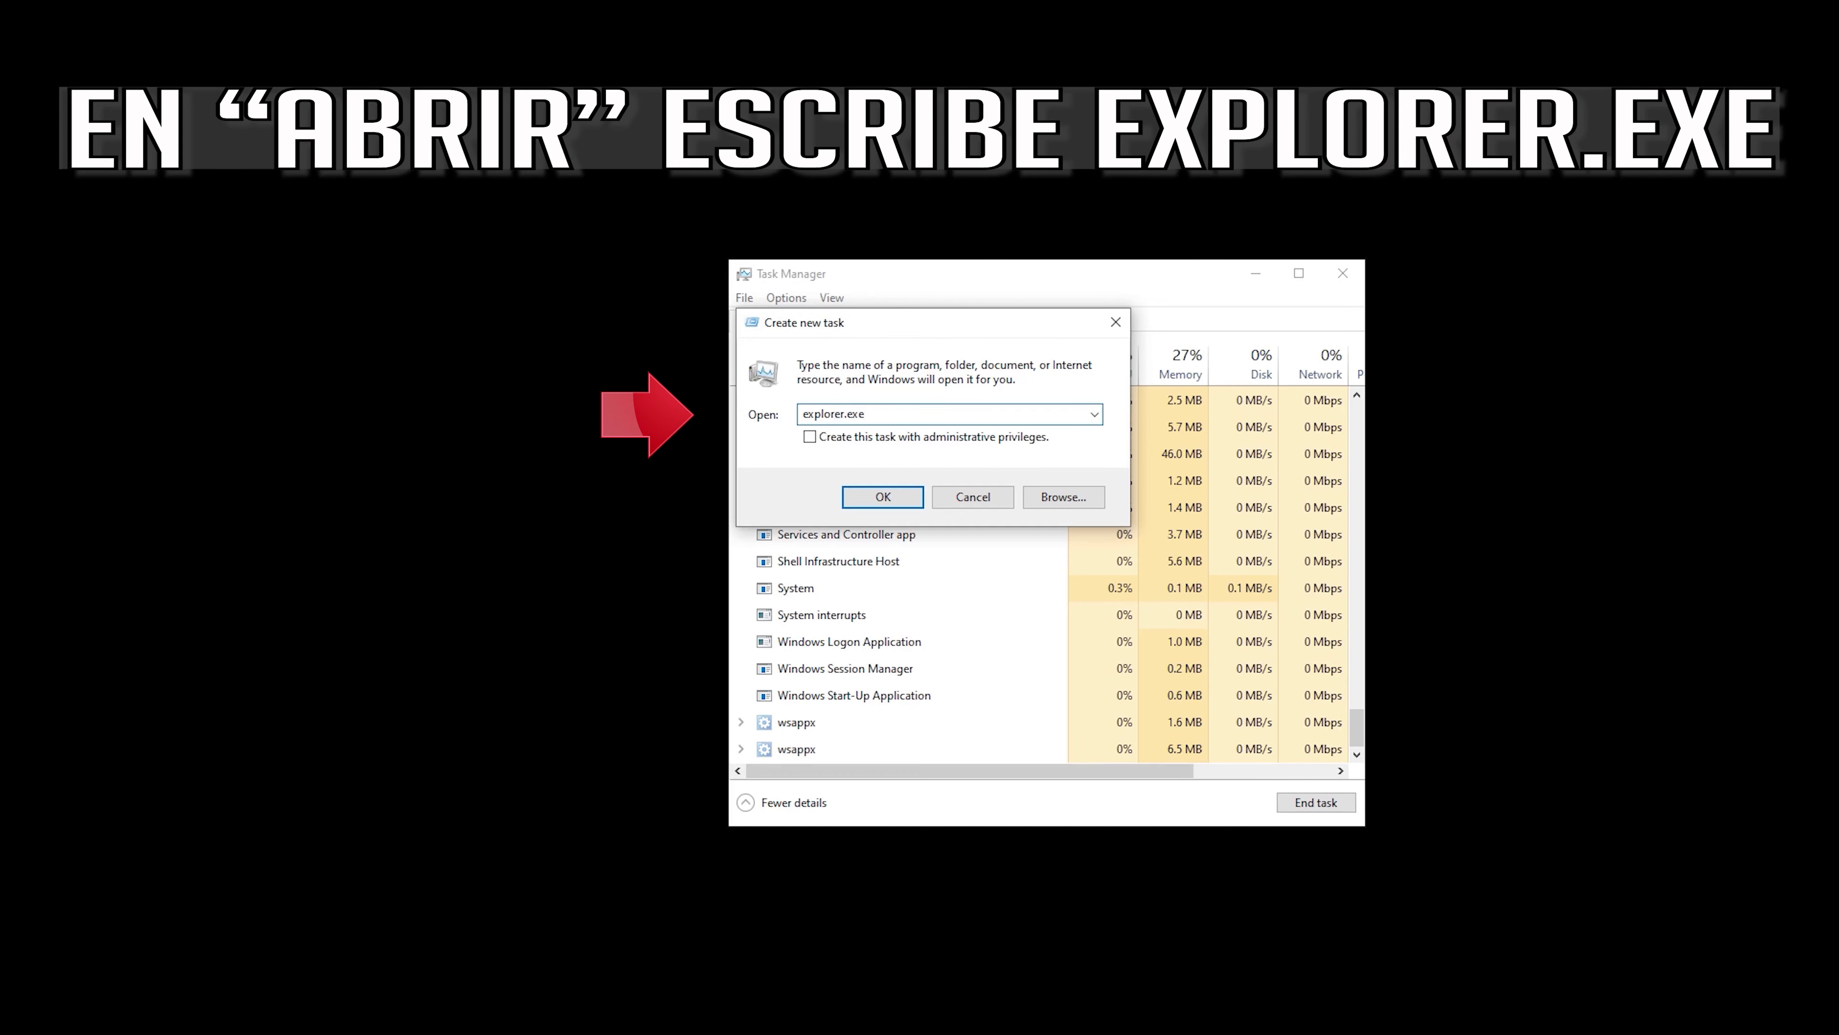
pyautogui.click(879, 491)
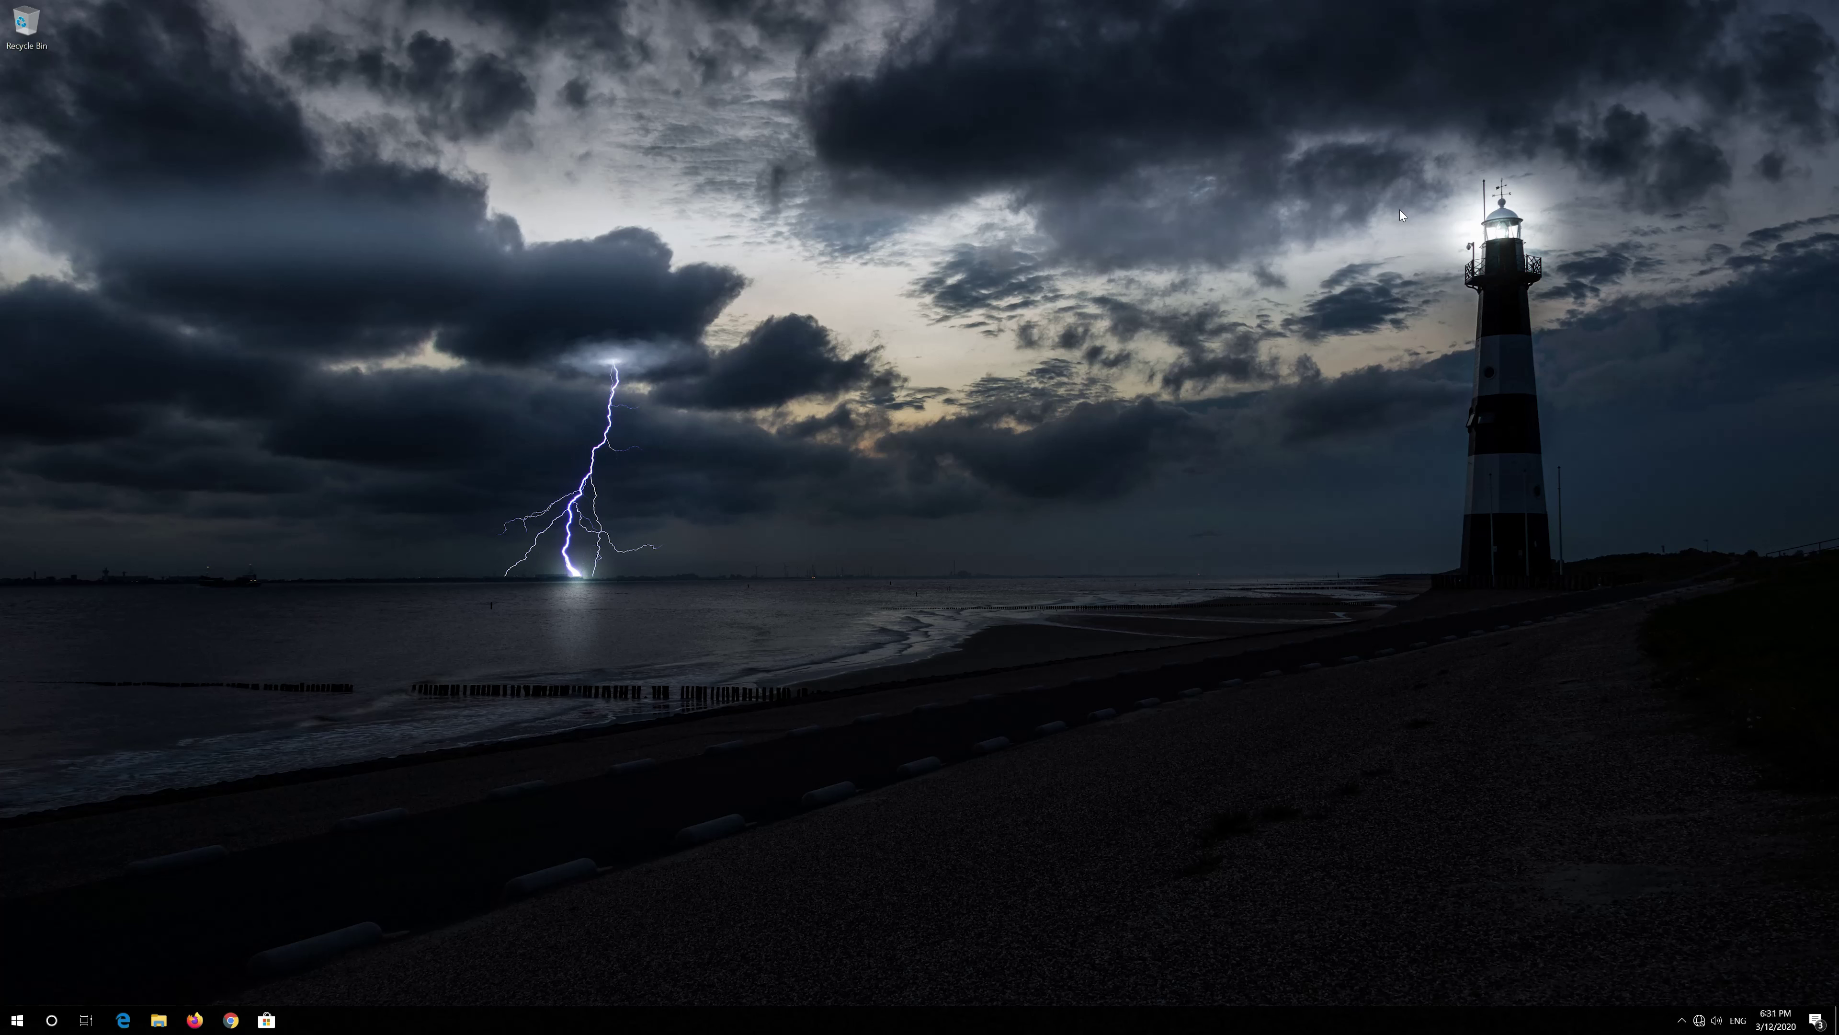
# - Open Windows Settings and go to the Troubleshoot page of Update & Security
pyautogui.press('super')
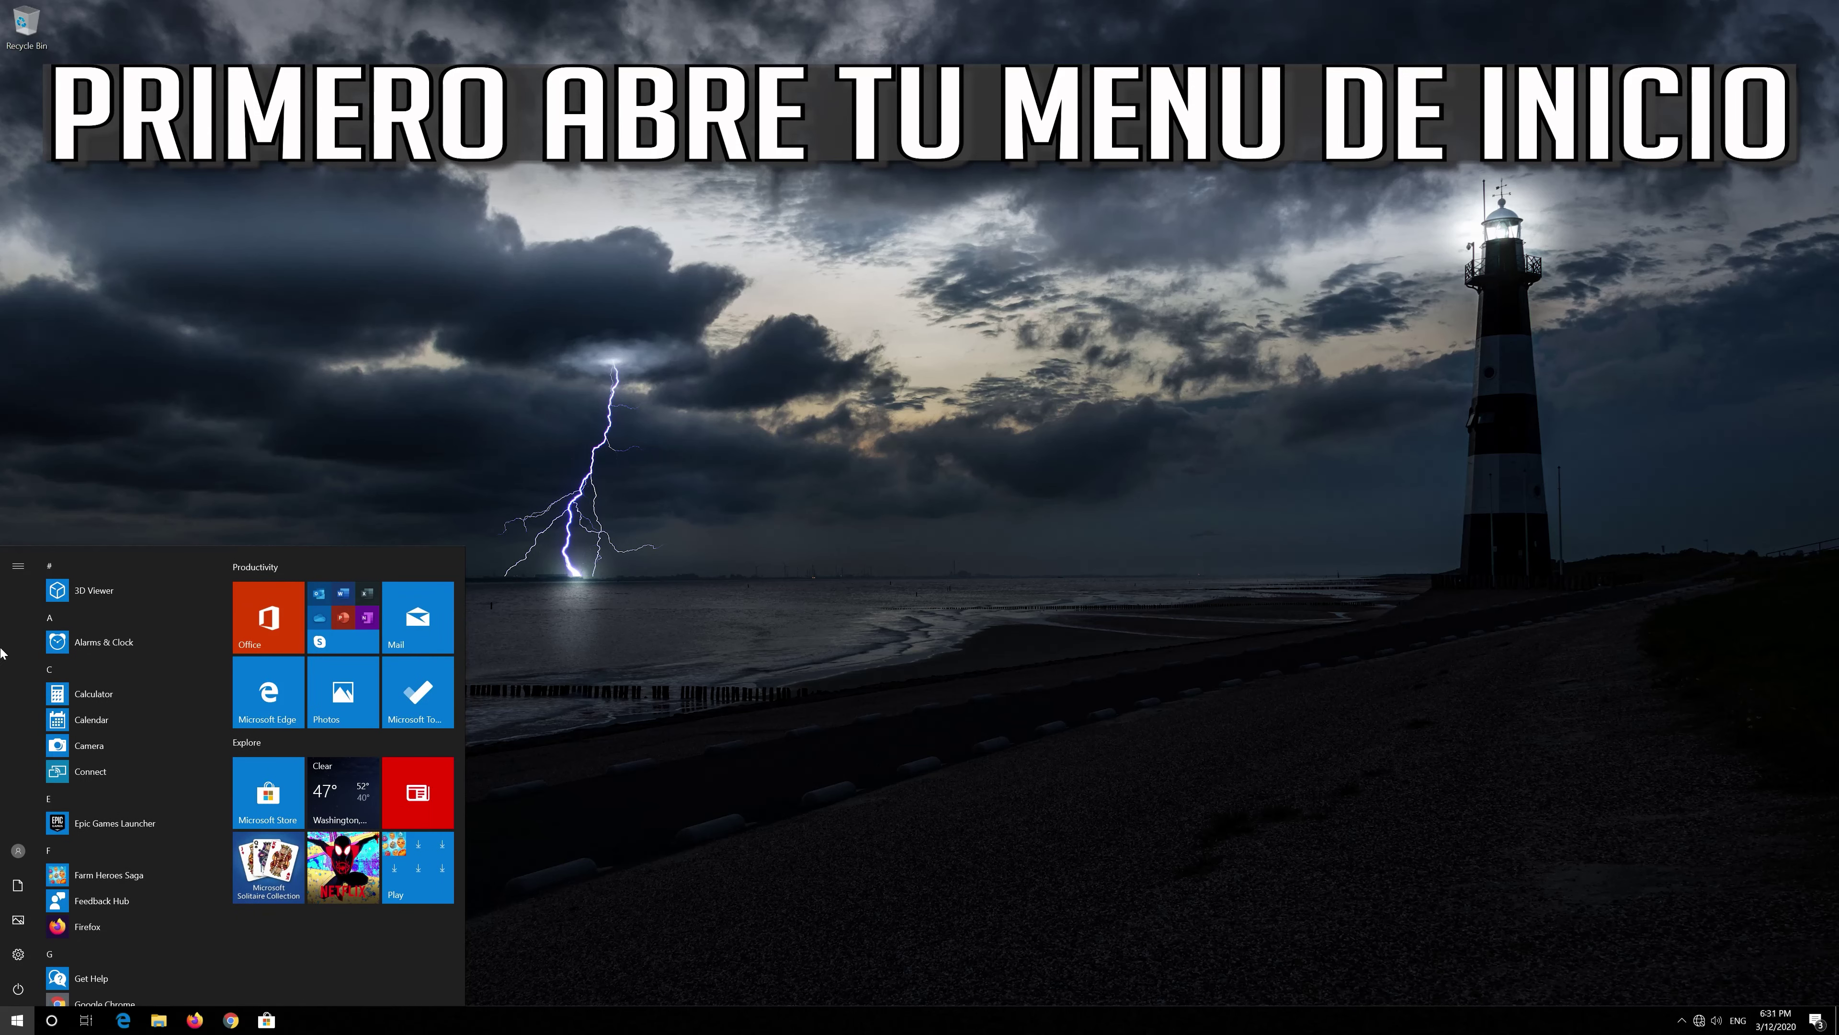
pyautogui.moveTo(40, 959)
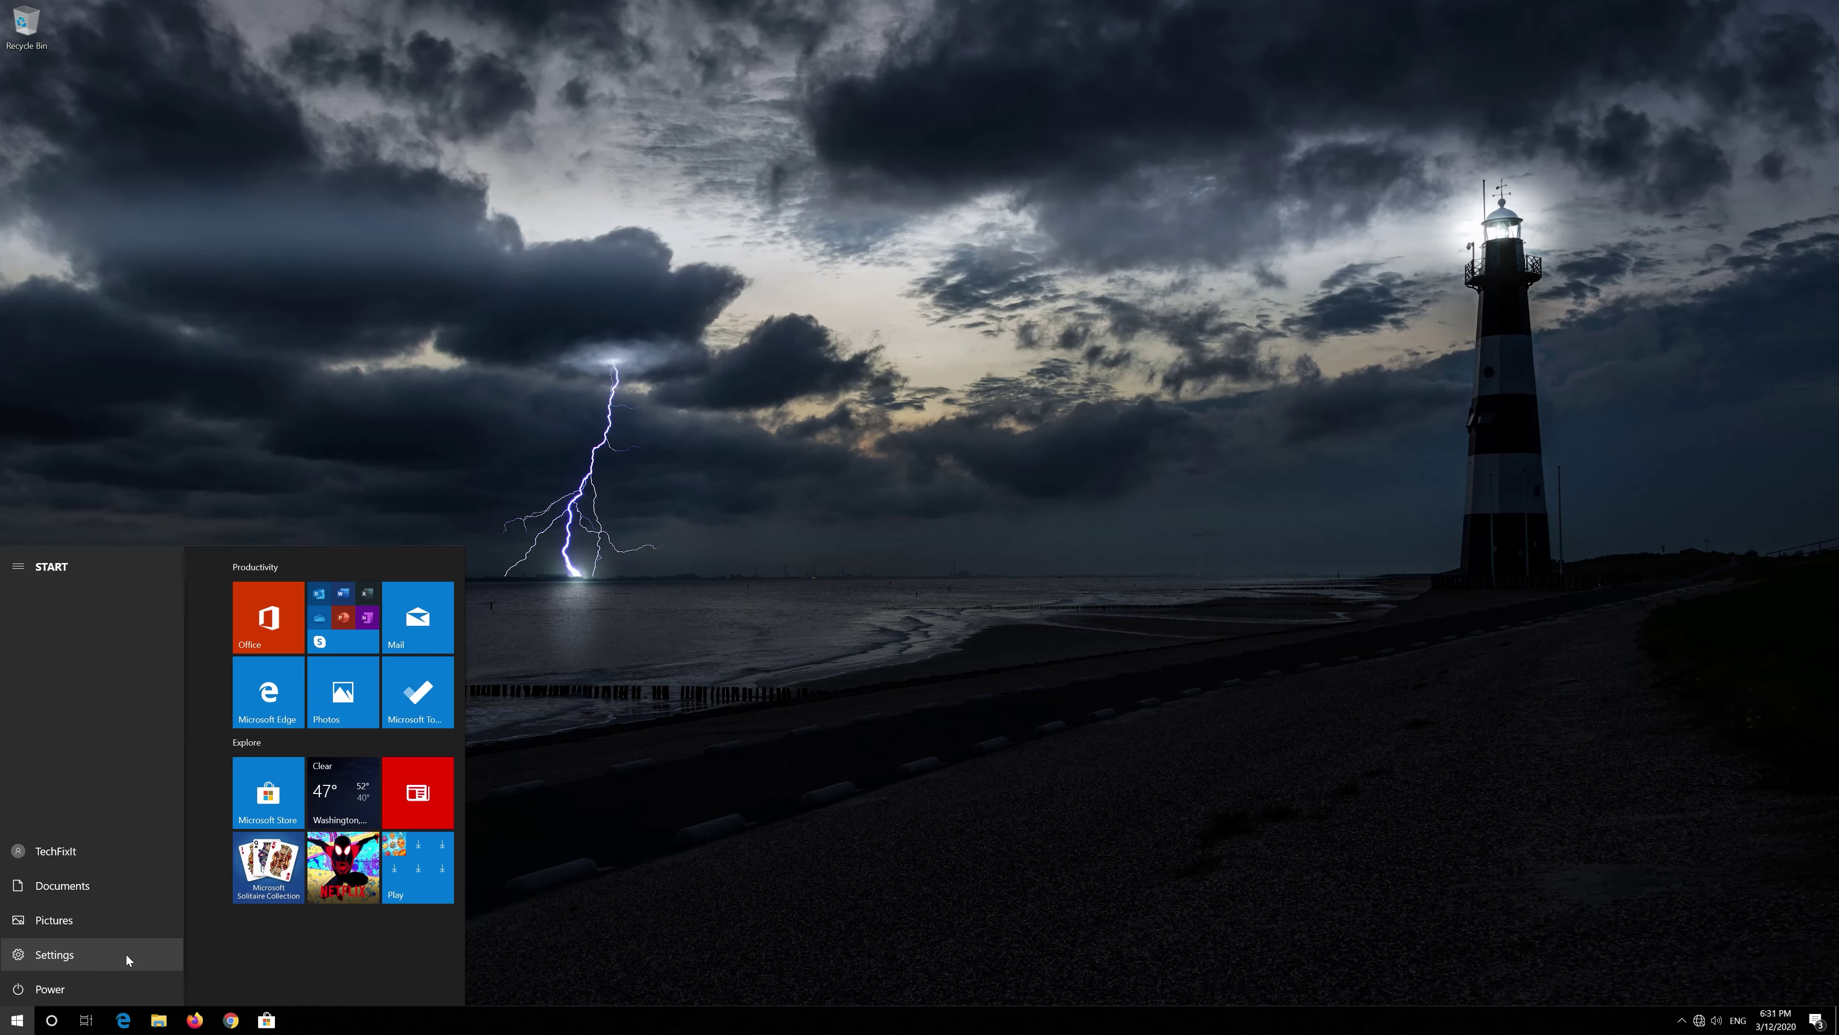
pyautogui.click(127, 955)
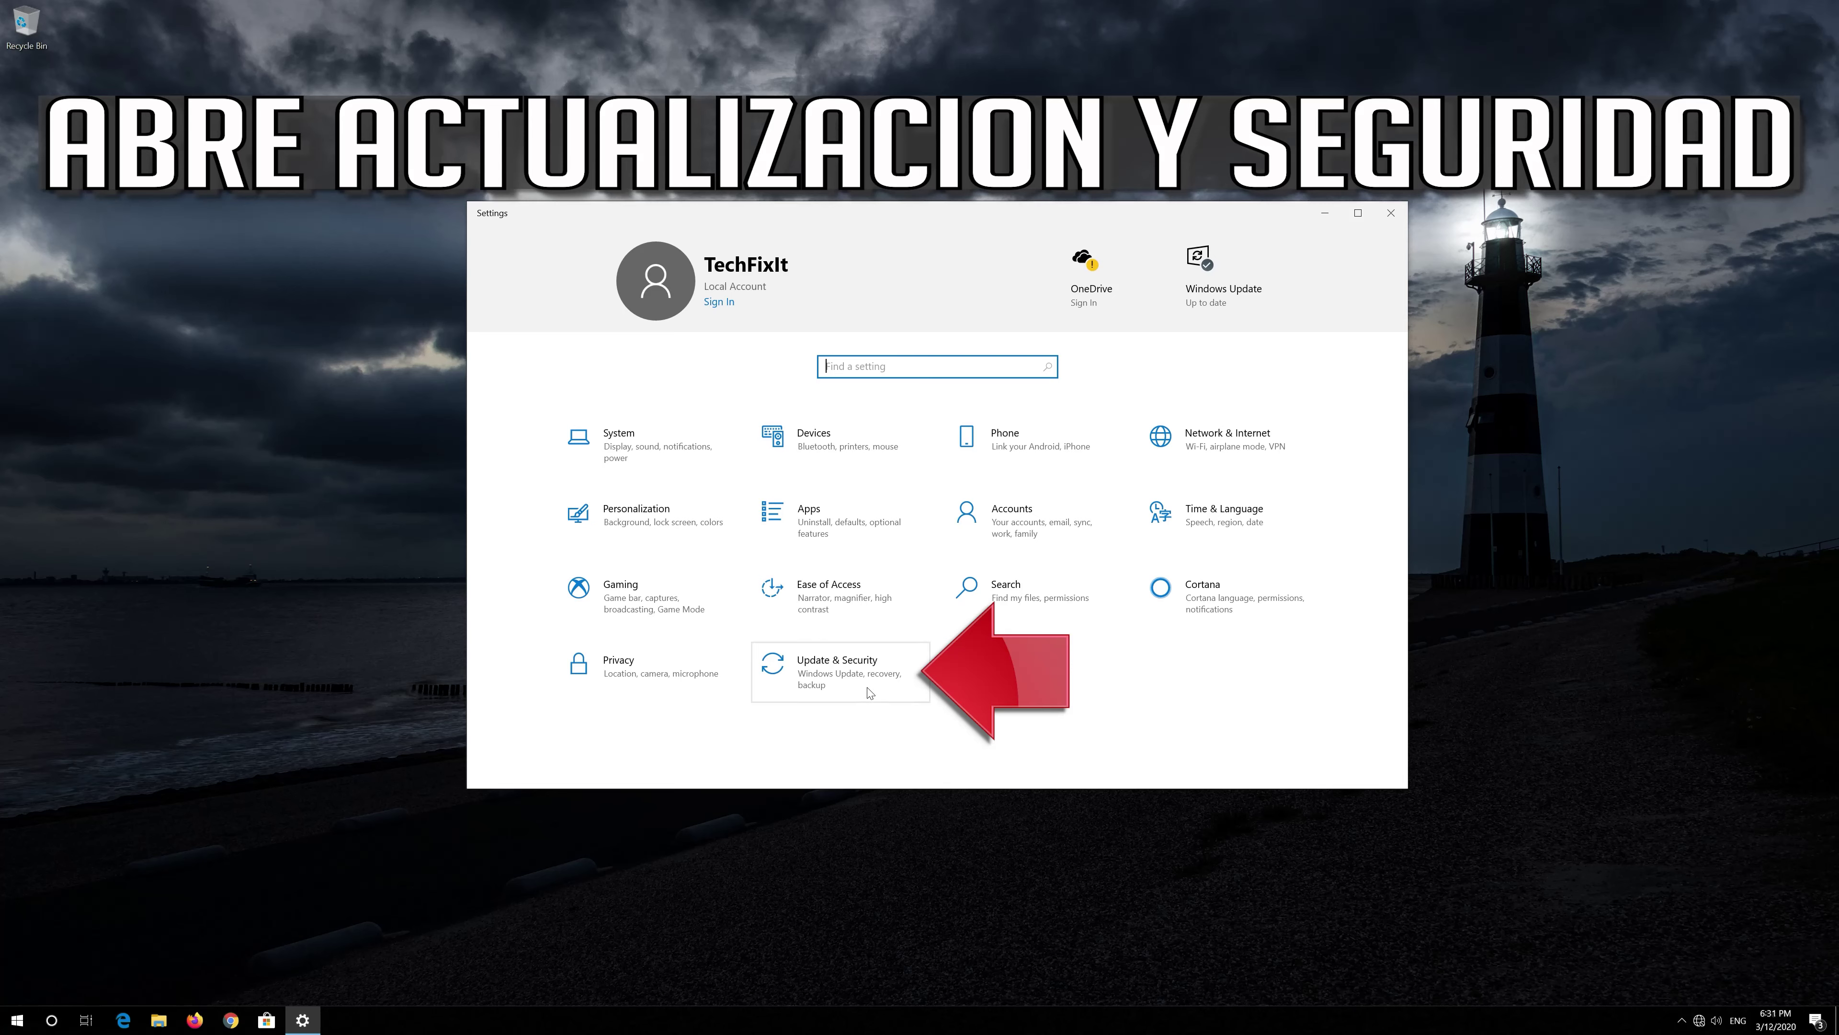
pyautogui.click(819, 684)
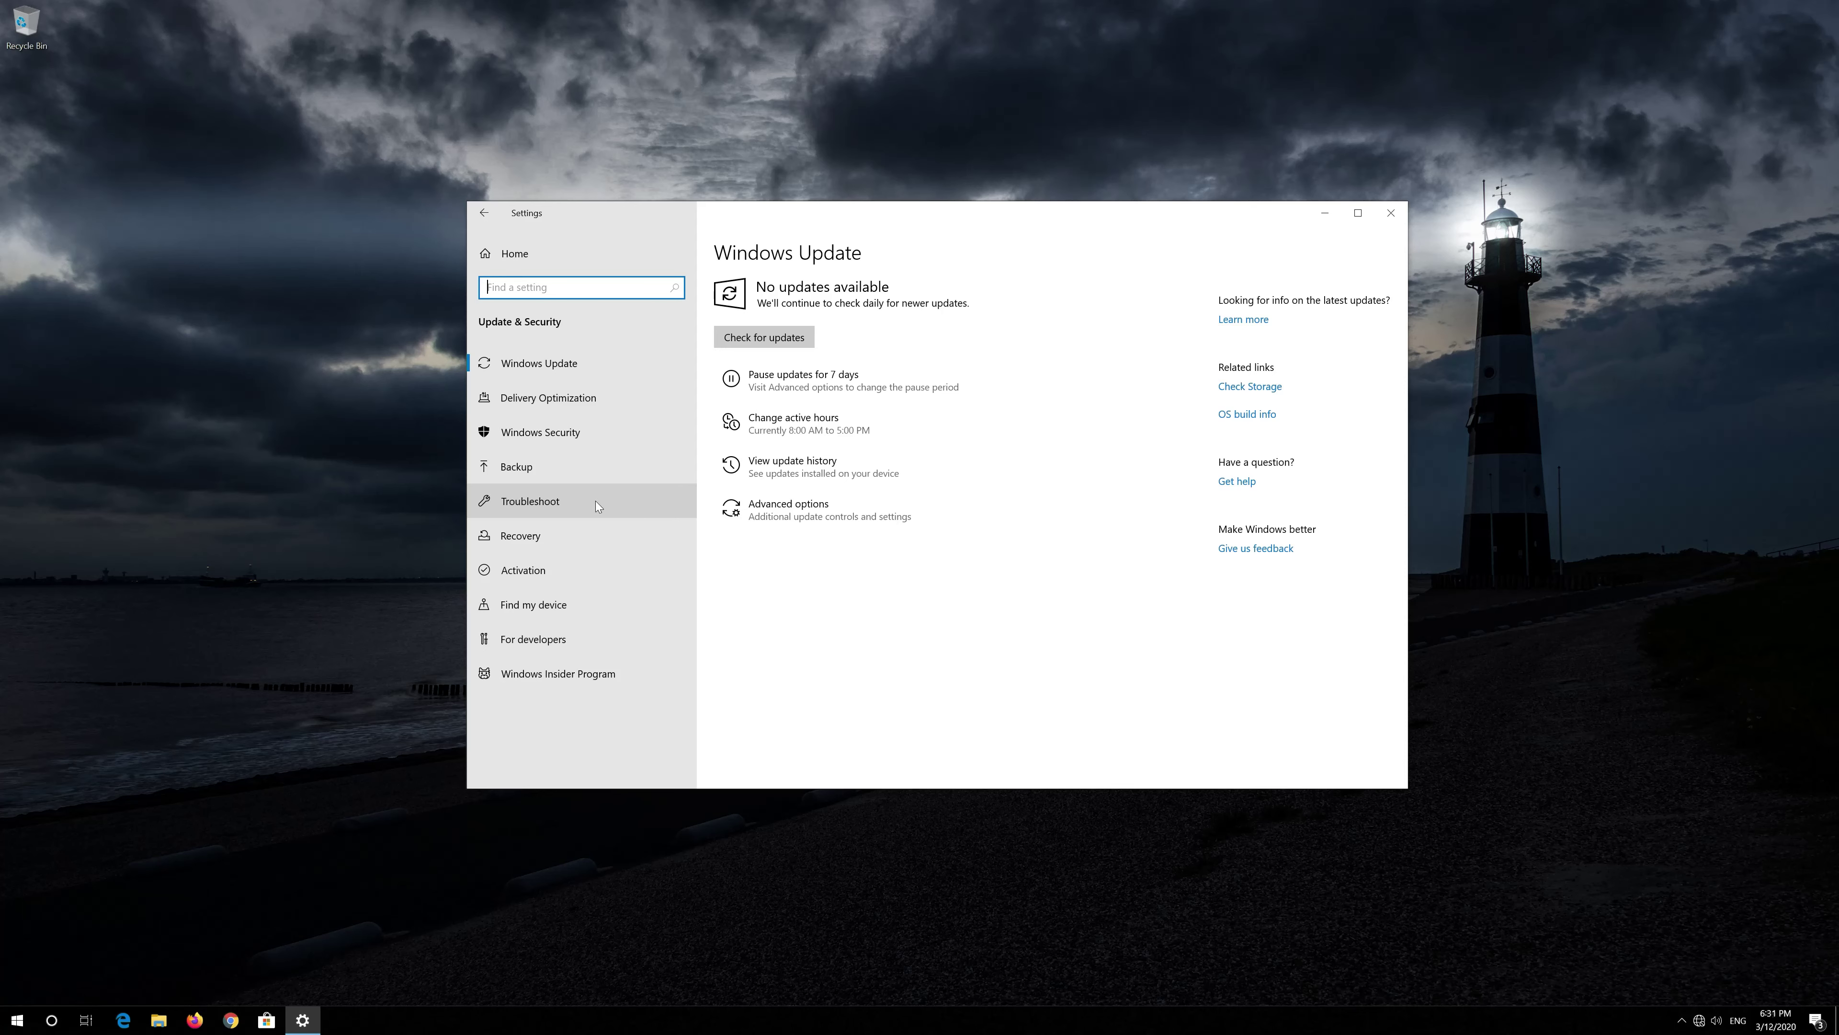
pyautogui.click(595, 500)
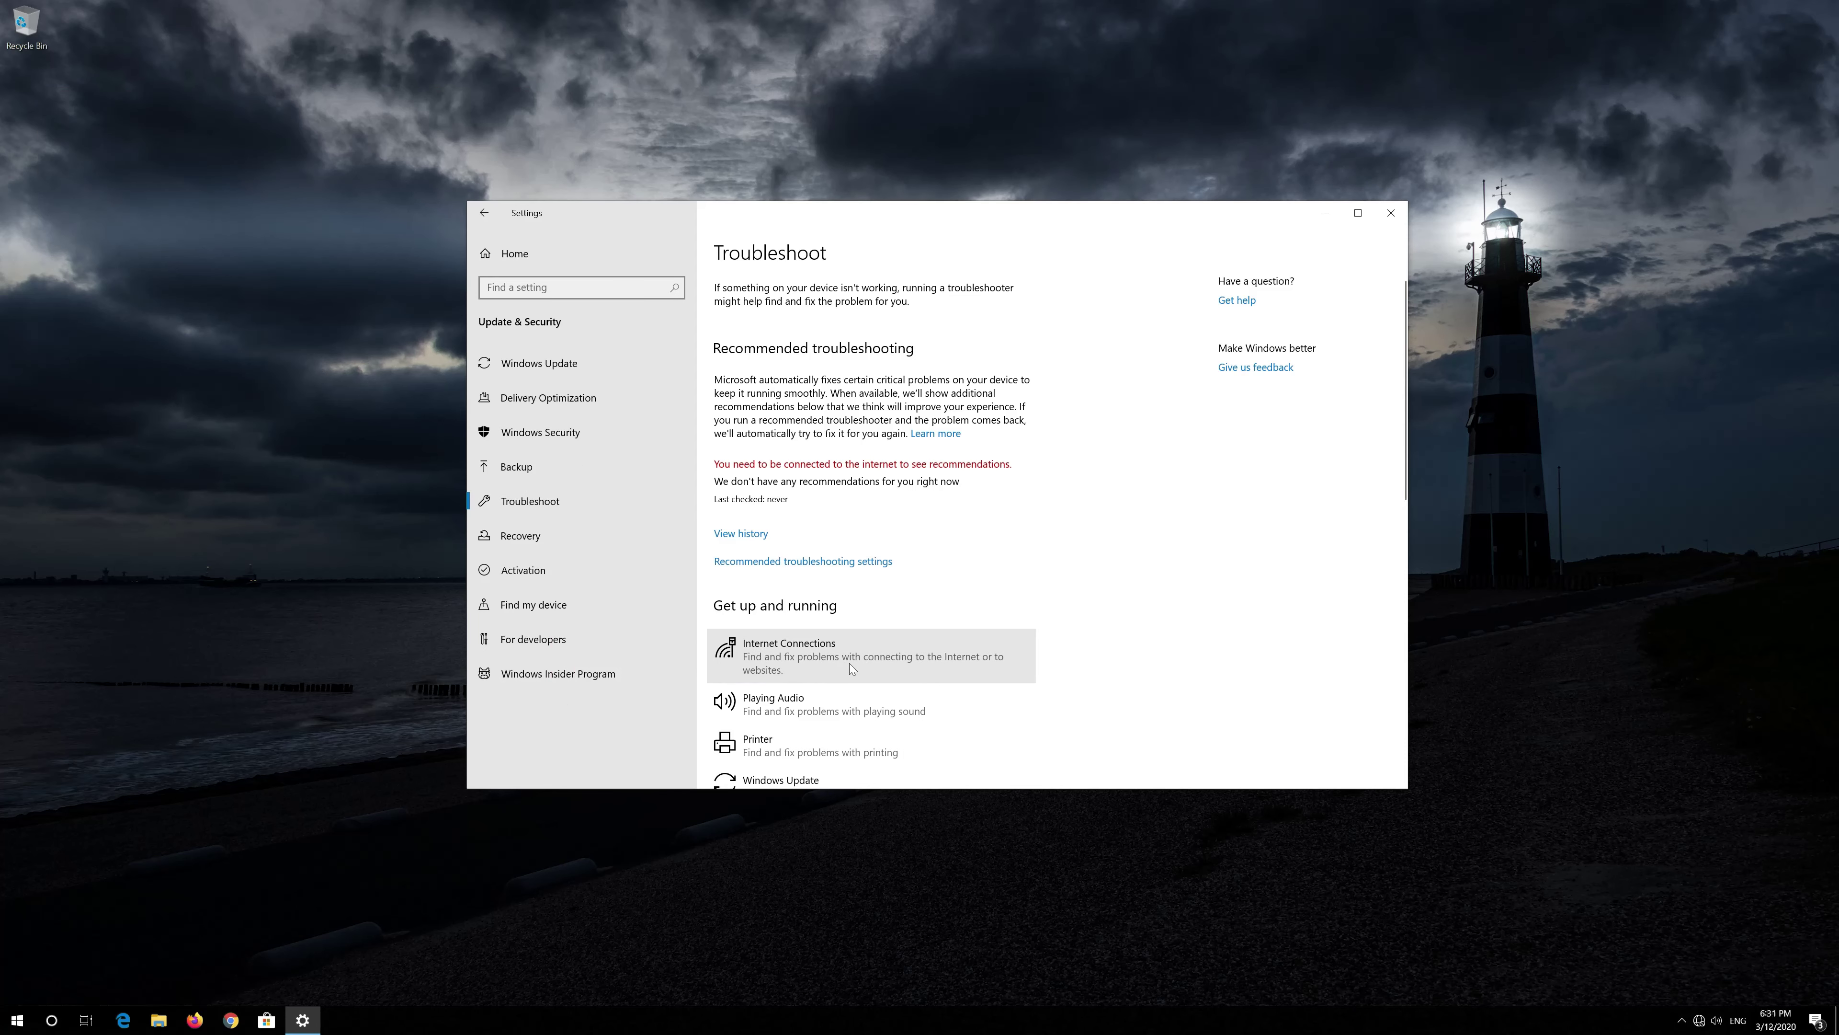
# - Run the Internet Connections troubleshooter on the connection to the Internet and try the repairs as an administrator
pyautogui.click(865, 664)
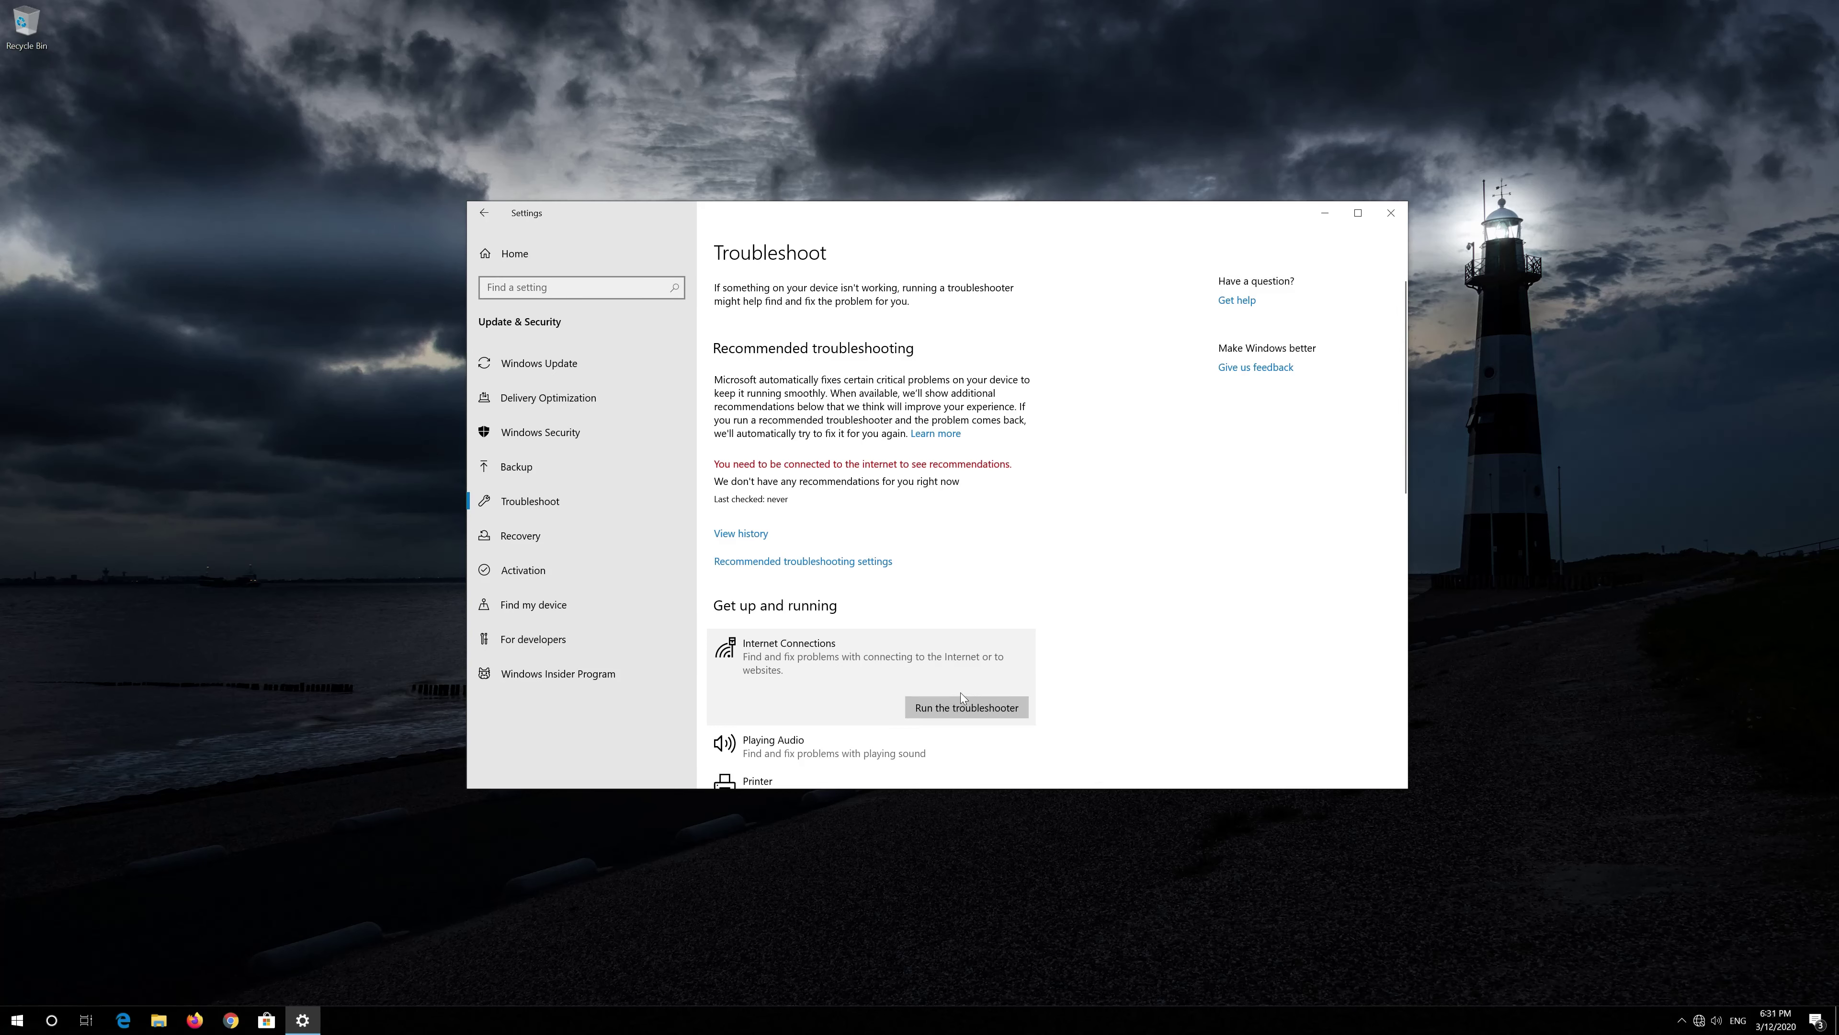
pyautogui.click(956, 706)
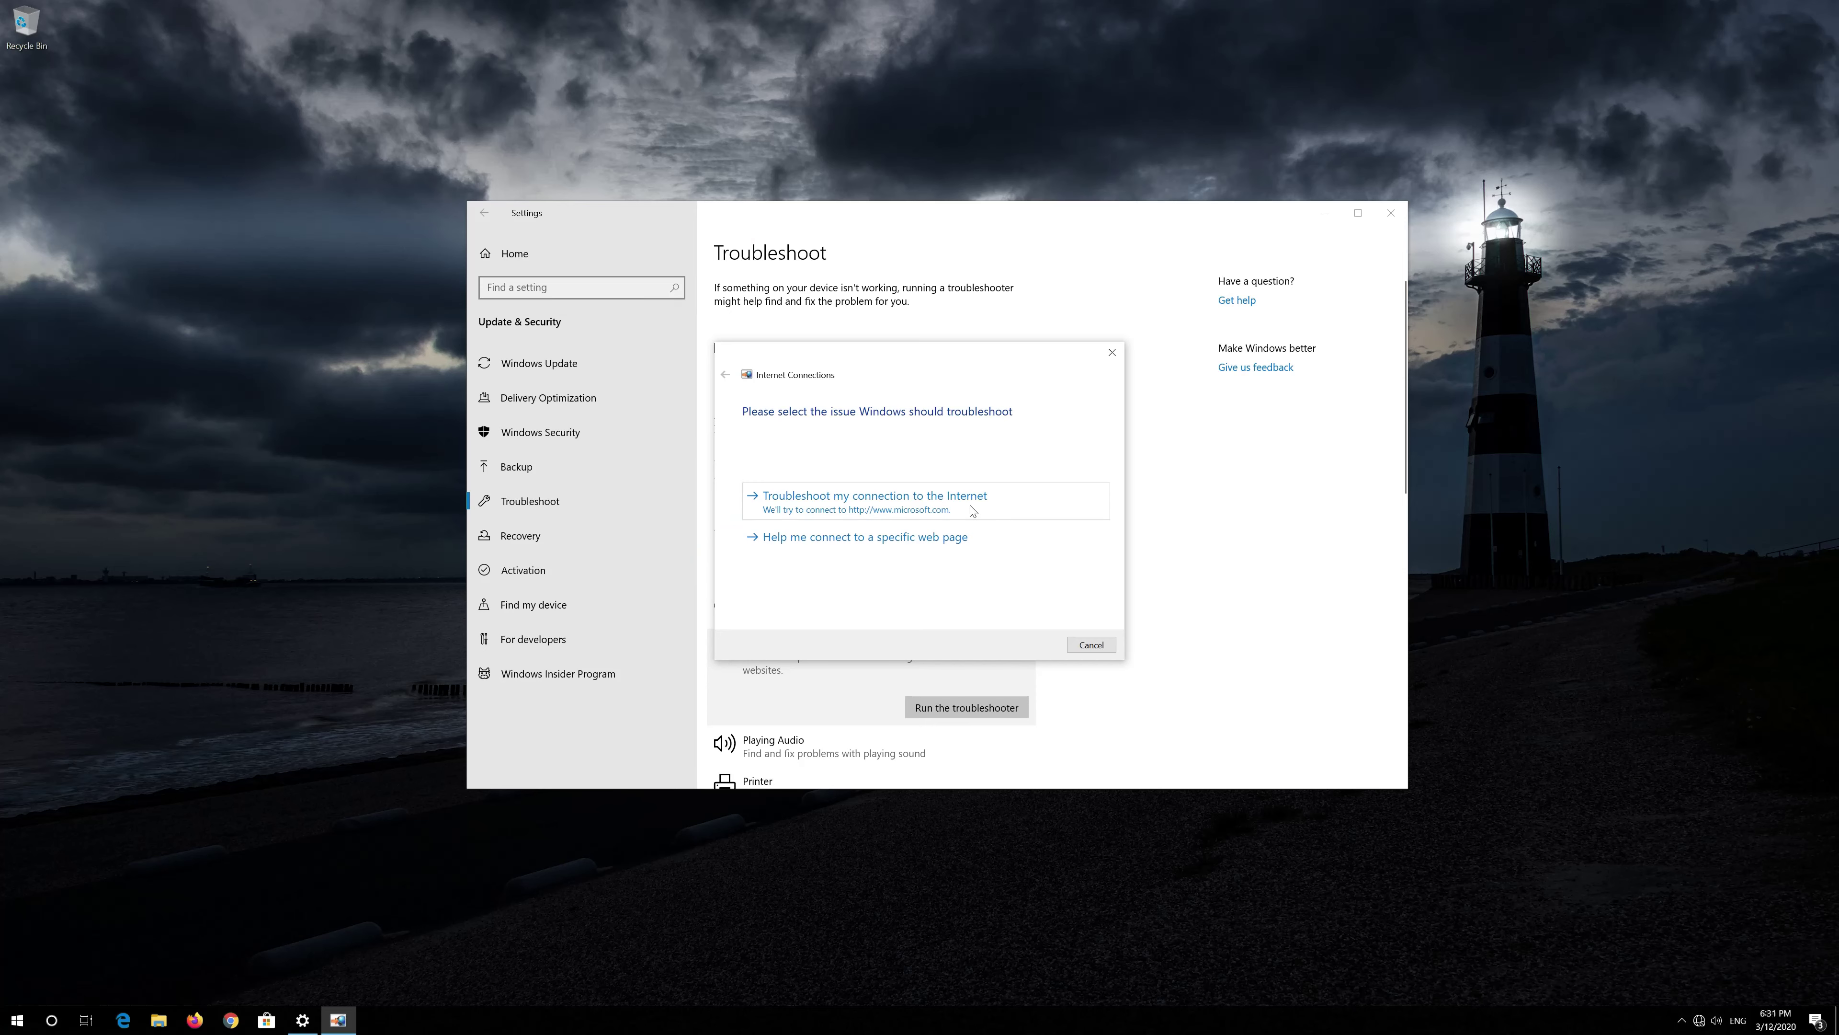
pyautogui.click(952, 508)
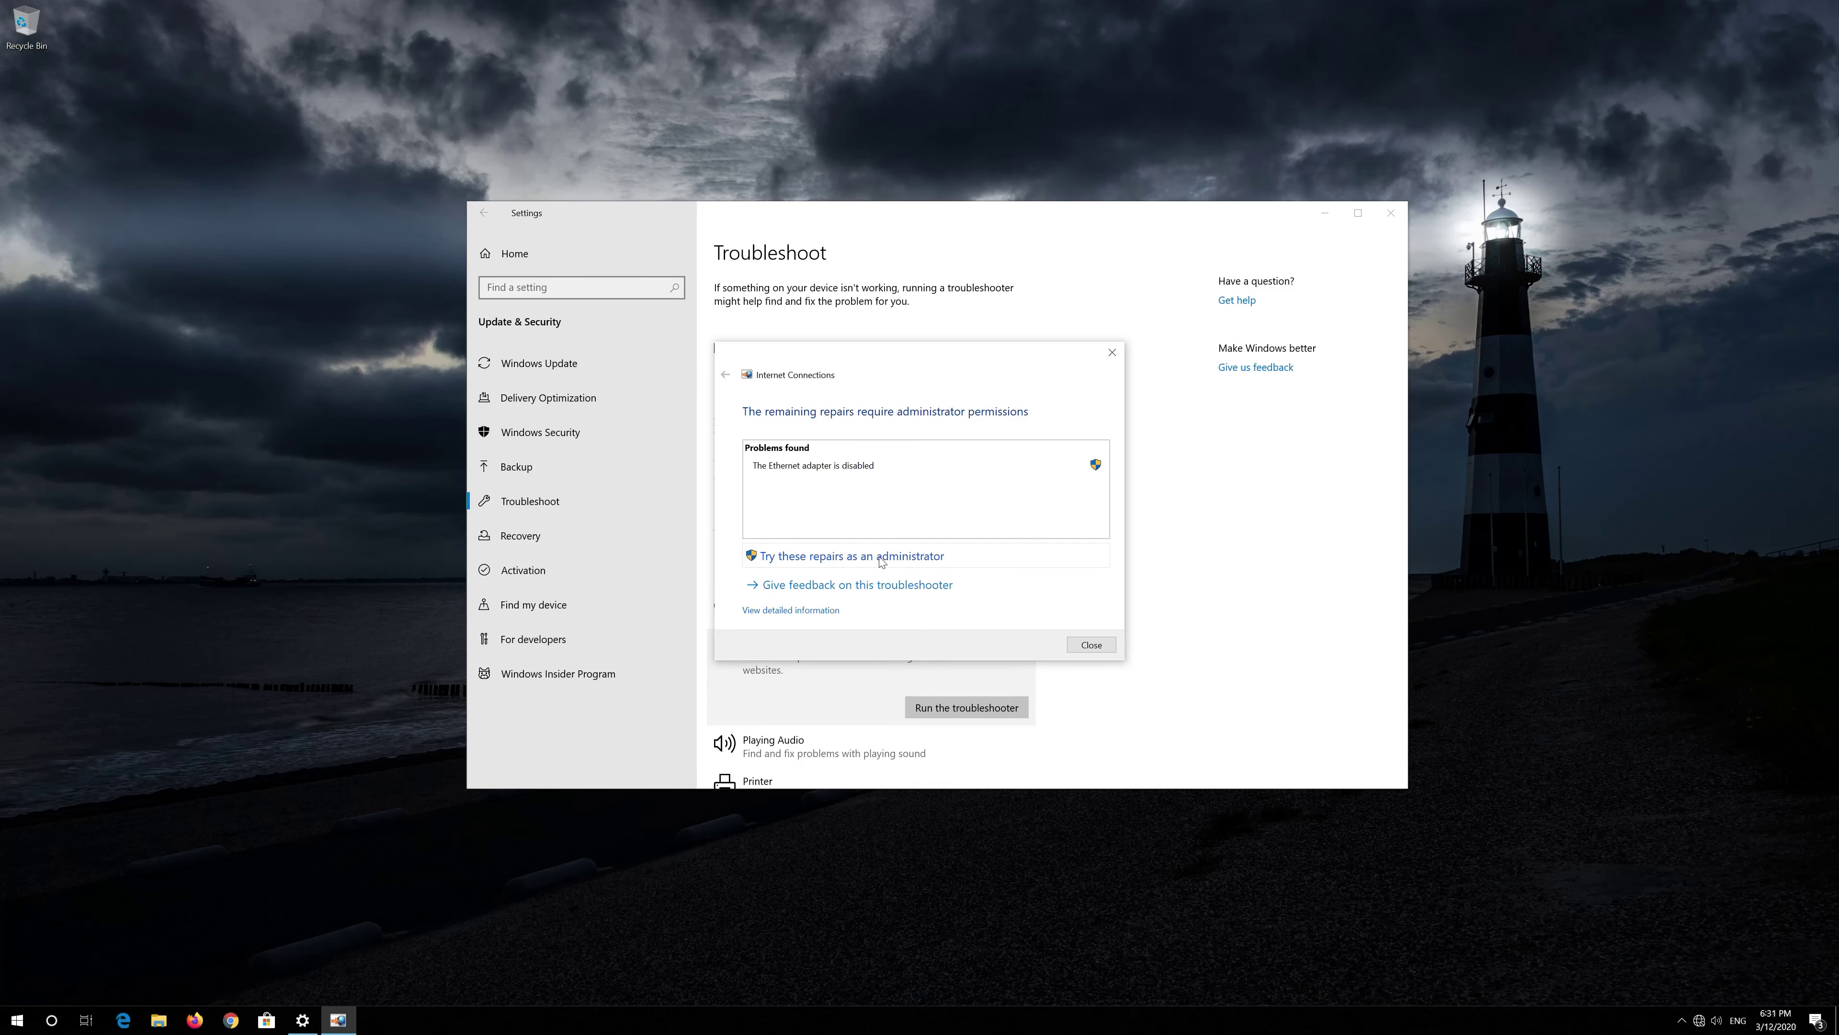
pyautogui.click(916, 556)
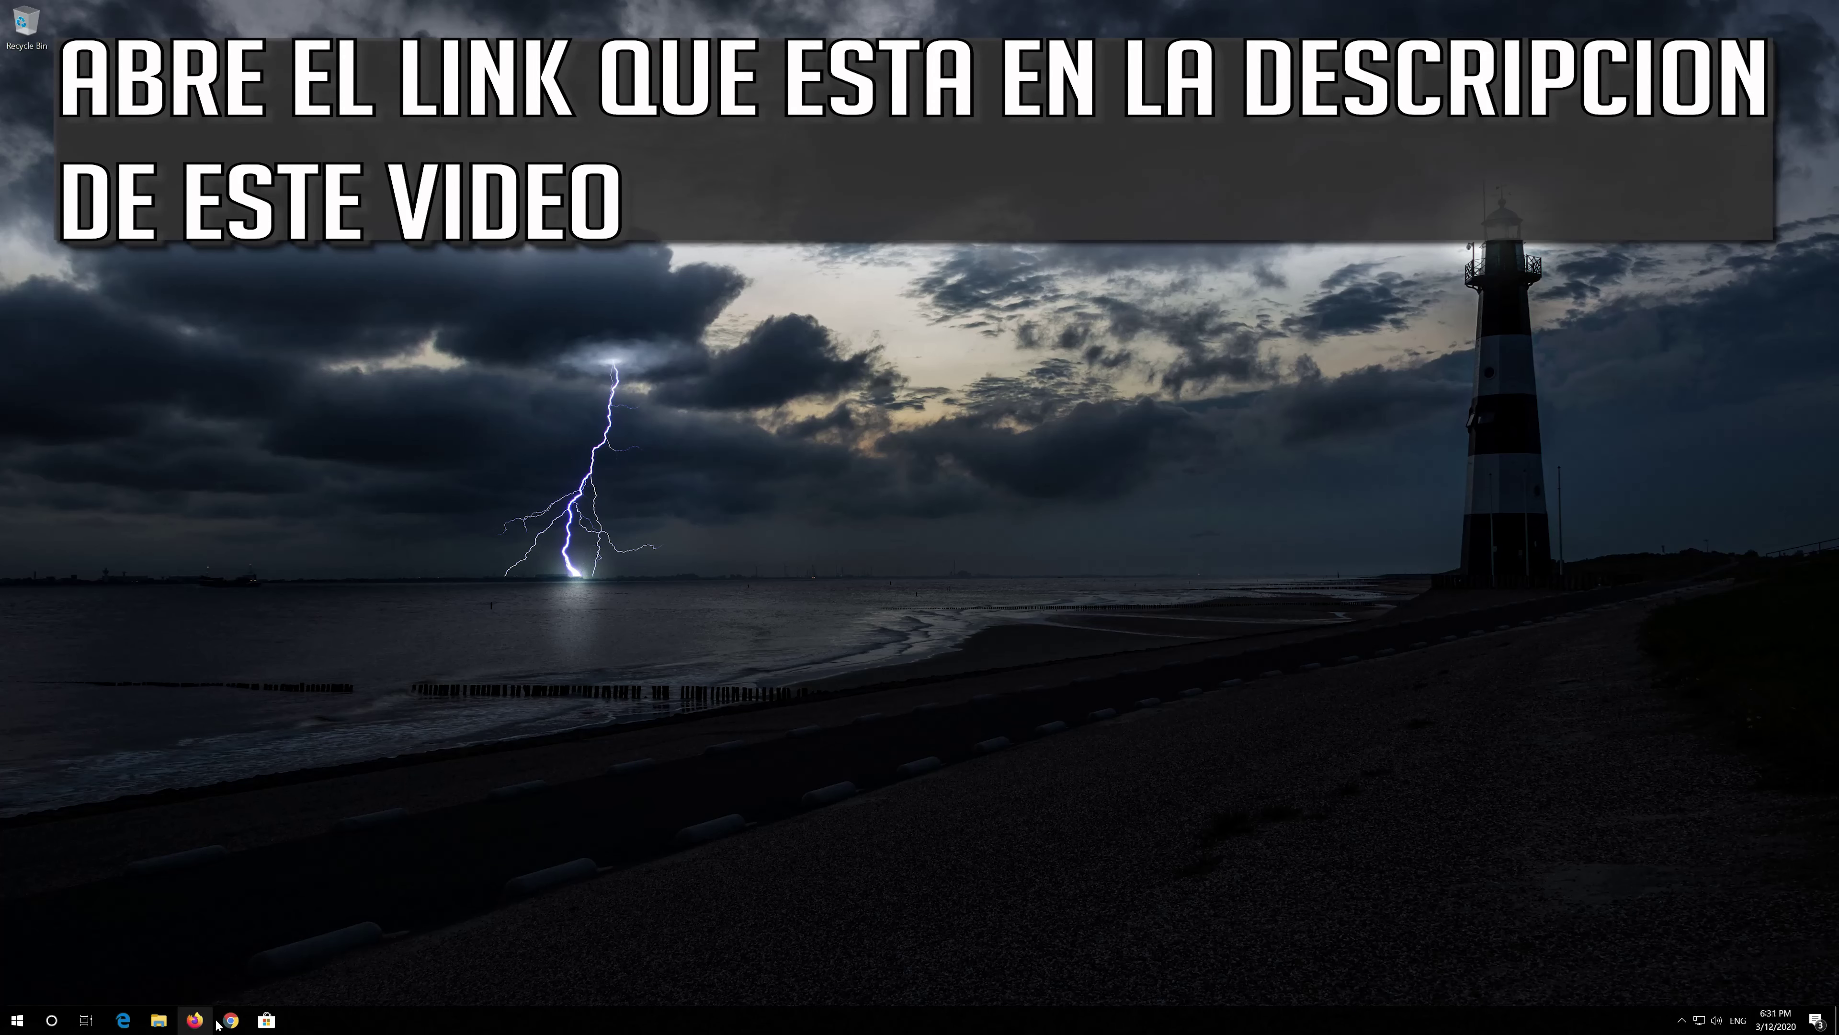
# - In Chrome, open microsoft.com/en-us/software-download/windows10 and download the tool for creating Windows 10 installation media
pyautogui.click(230, 1021)
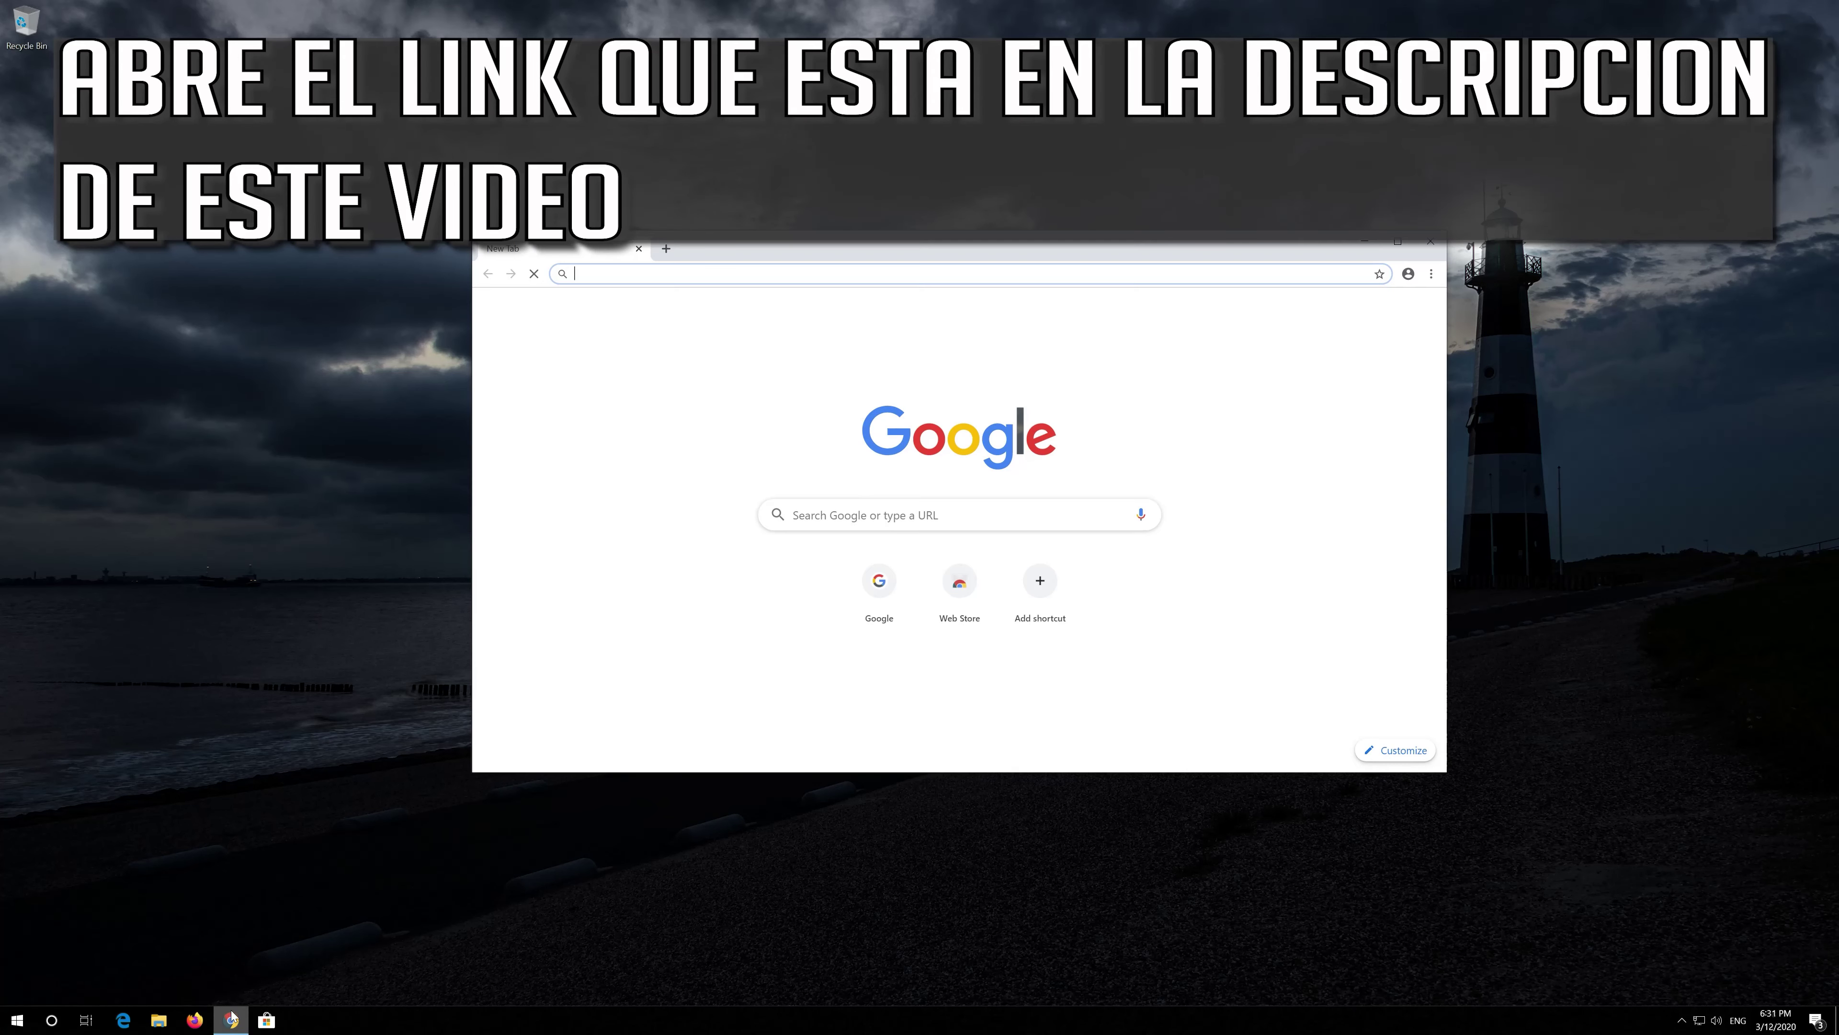
pyautogui.click(778, 273)
pyautogui.write('microsoft.com/en-us/software-download/windows10')
pyautogui.press('Return')
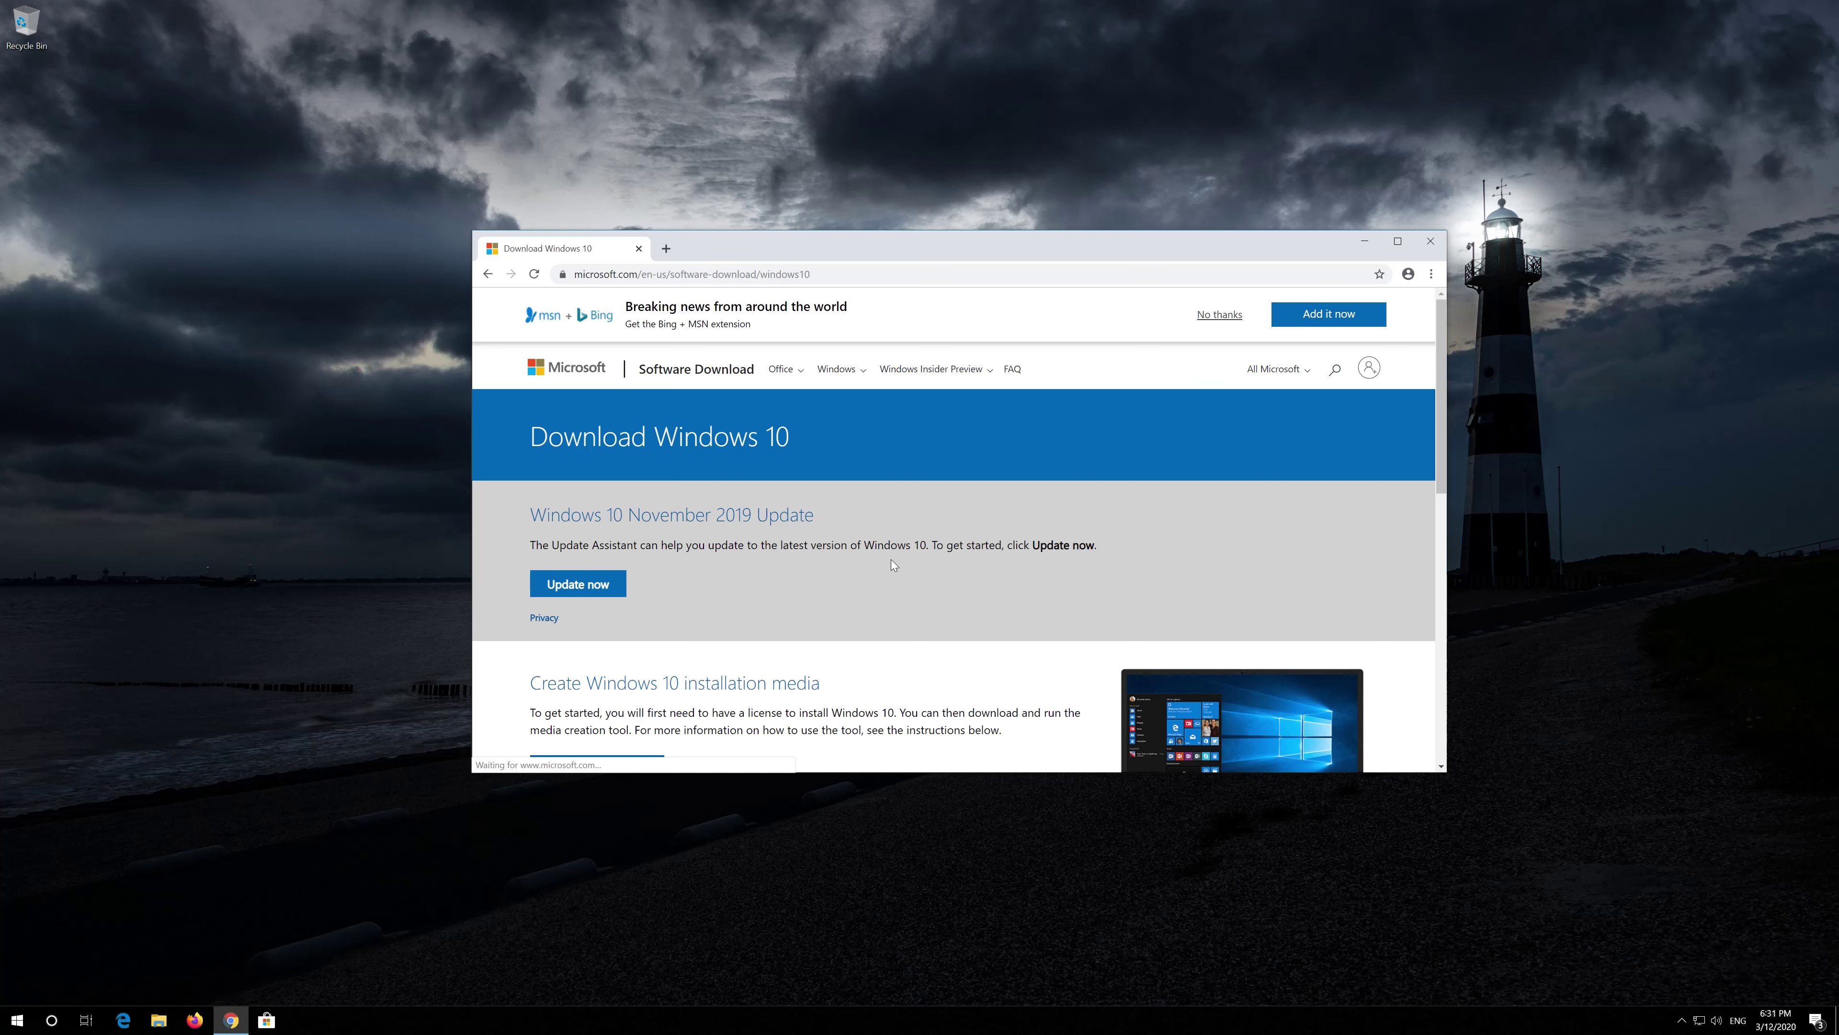
pyautogui.scroll(-1, 894, 564)
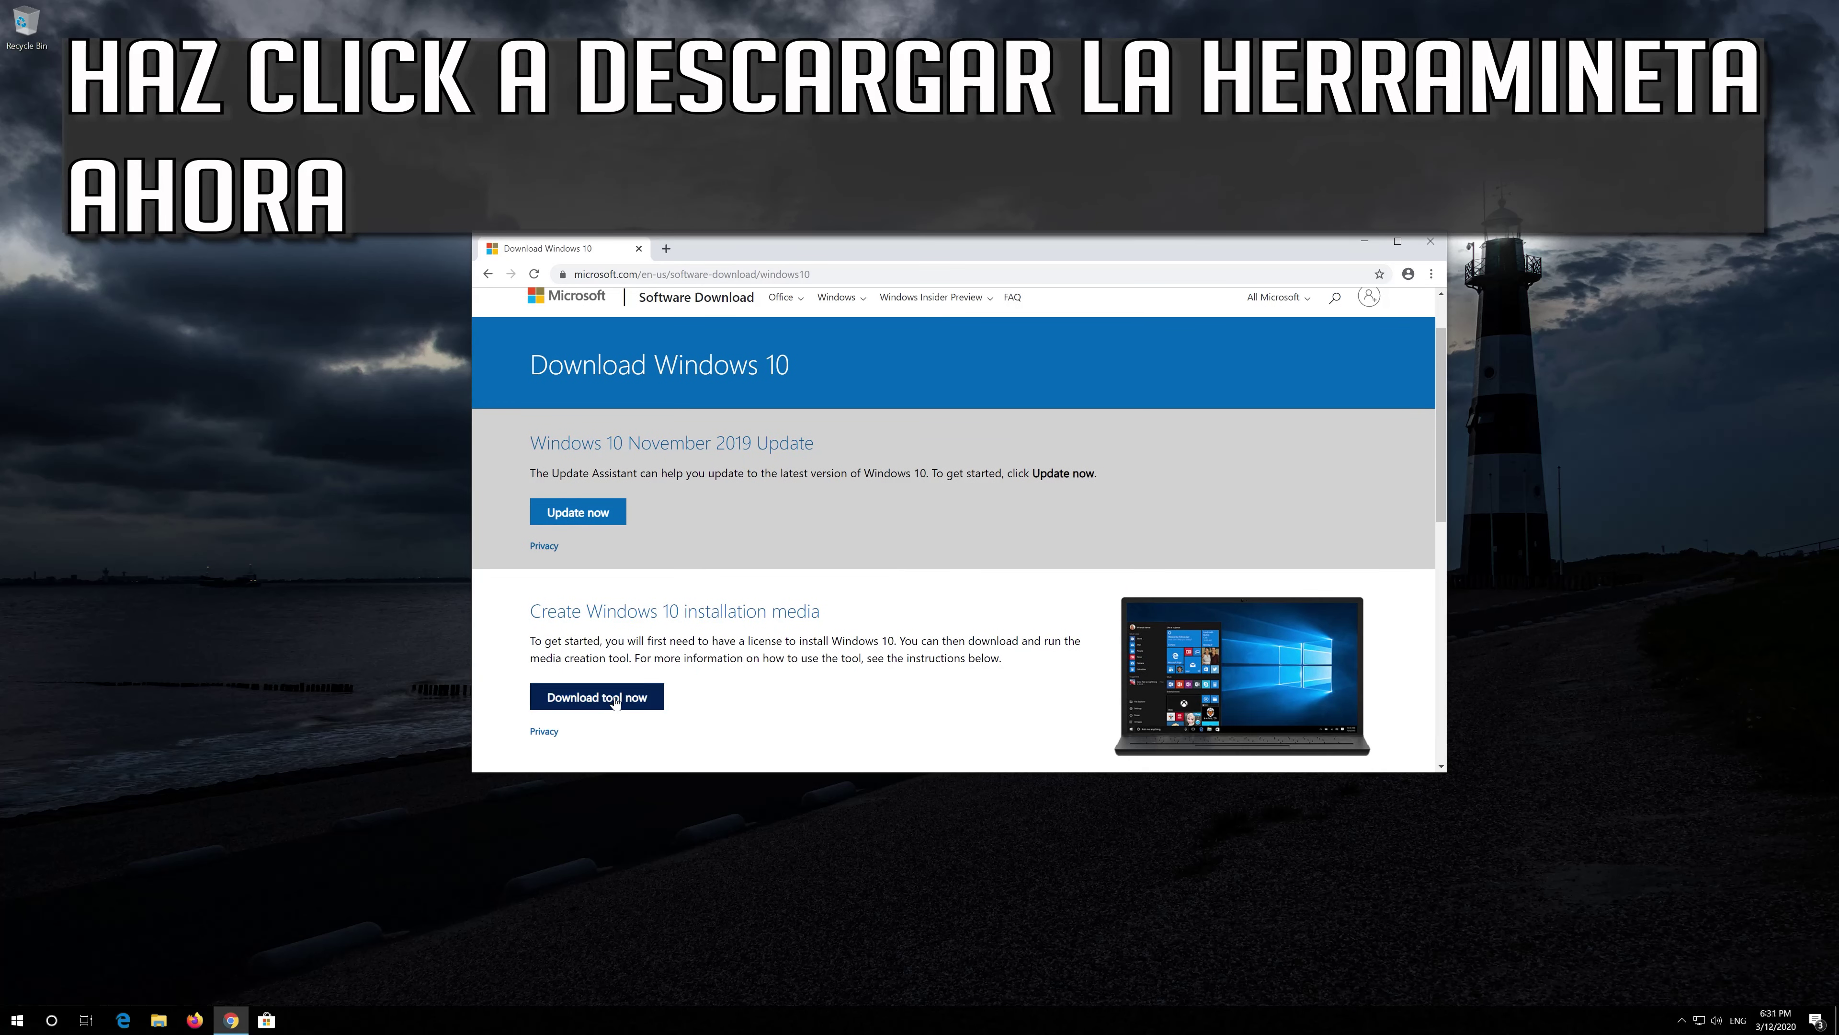
pyautogui.click(630, 697)
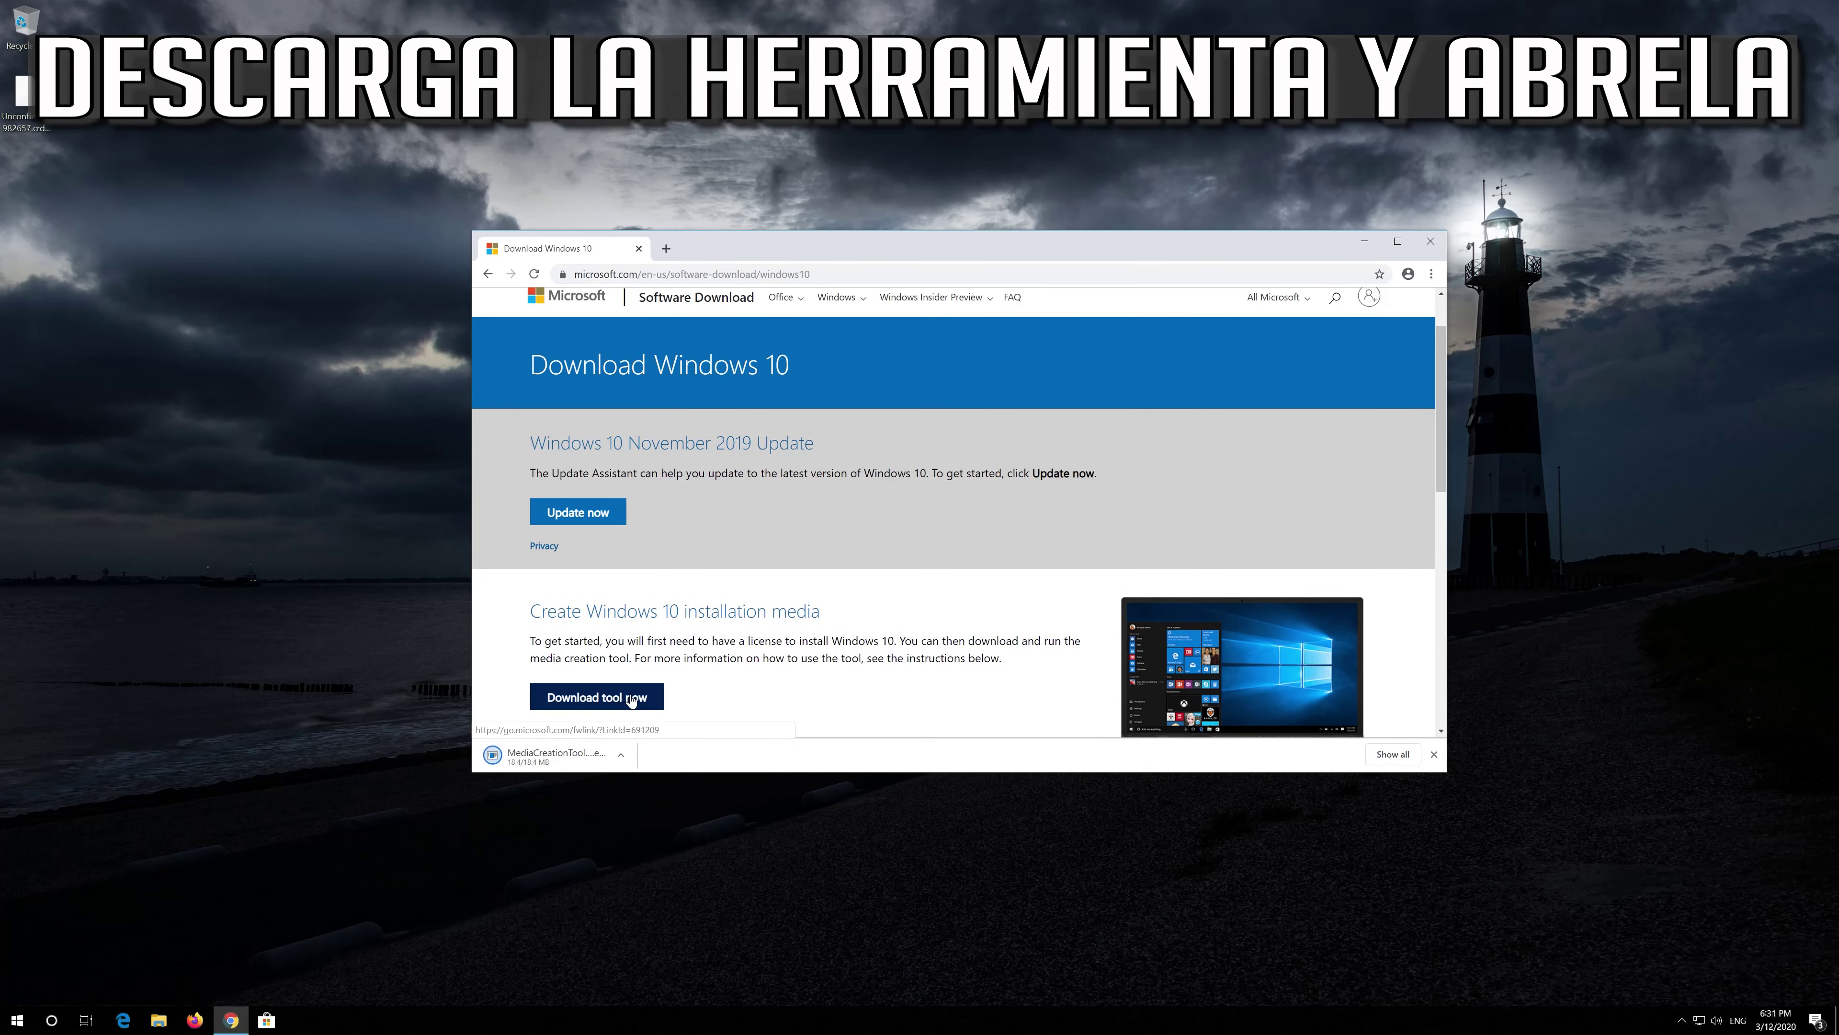
# - Close the browser, run the downloaded media creation tool from the desktop and allow it to make changes to the device
pyautogui.click(1430, 244)
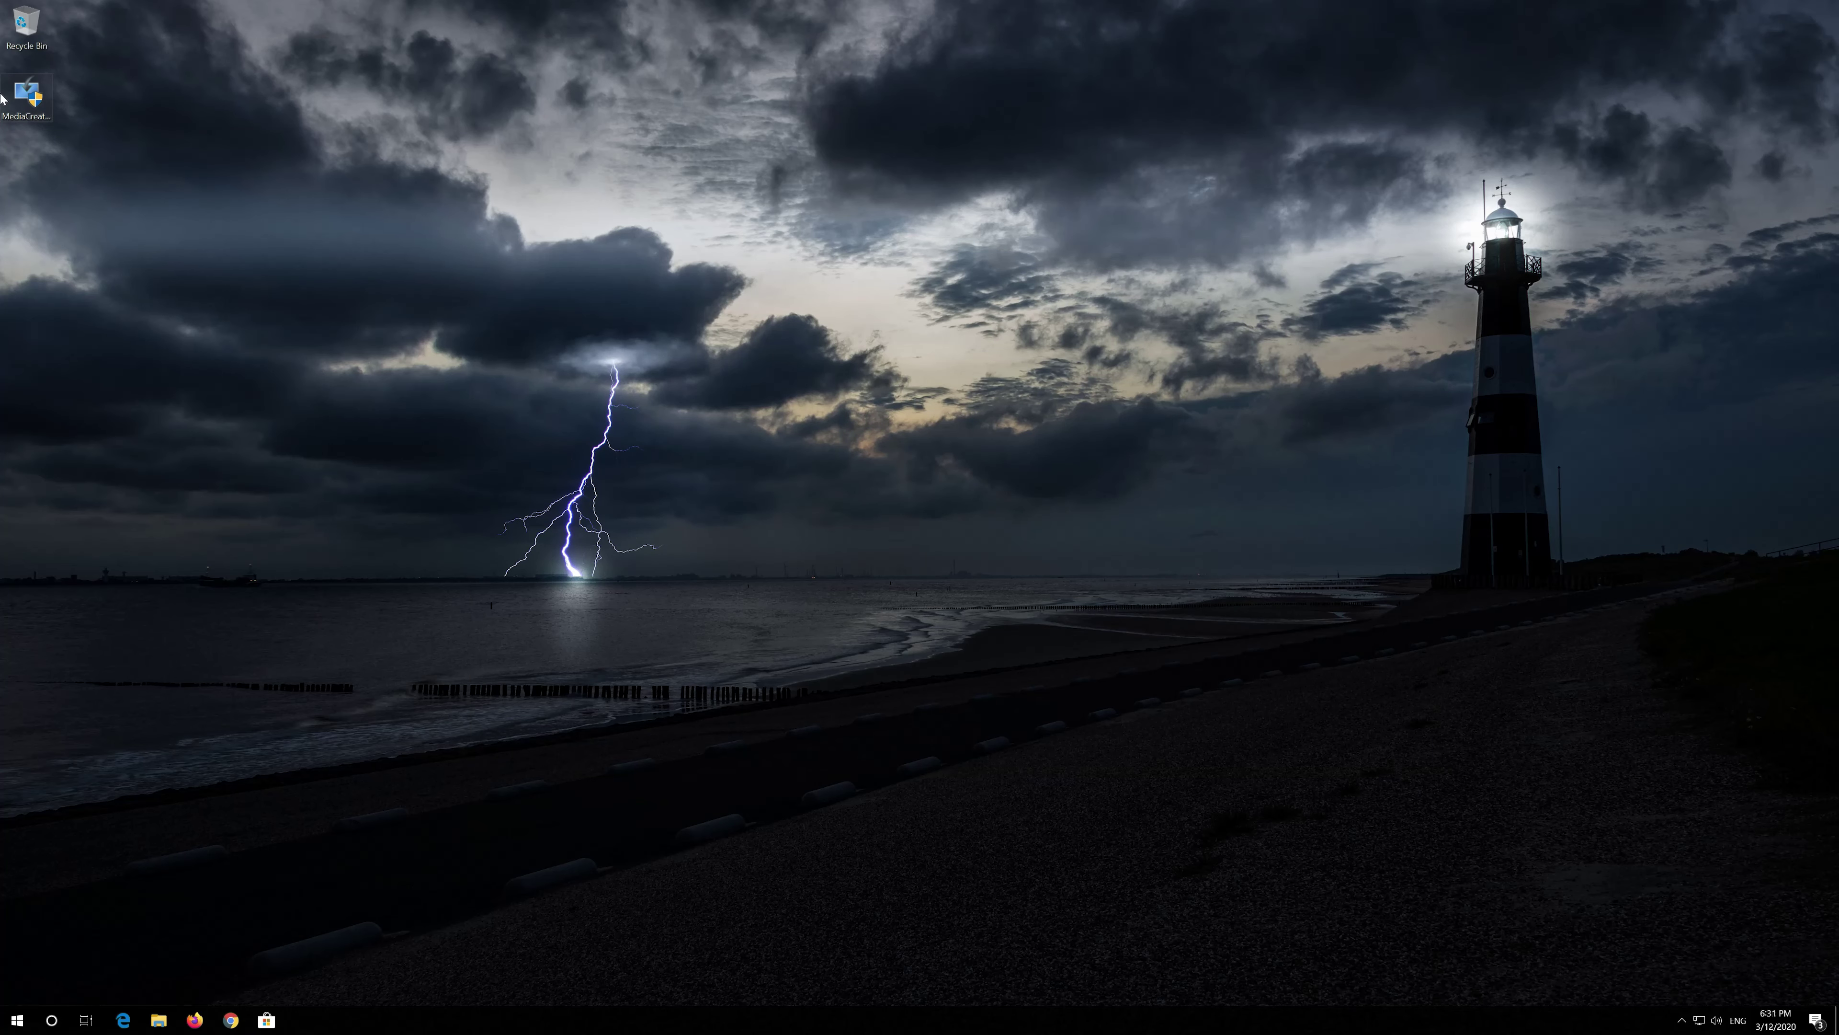
pyautogui.doubleClick(28, 109)
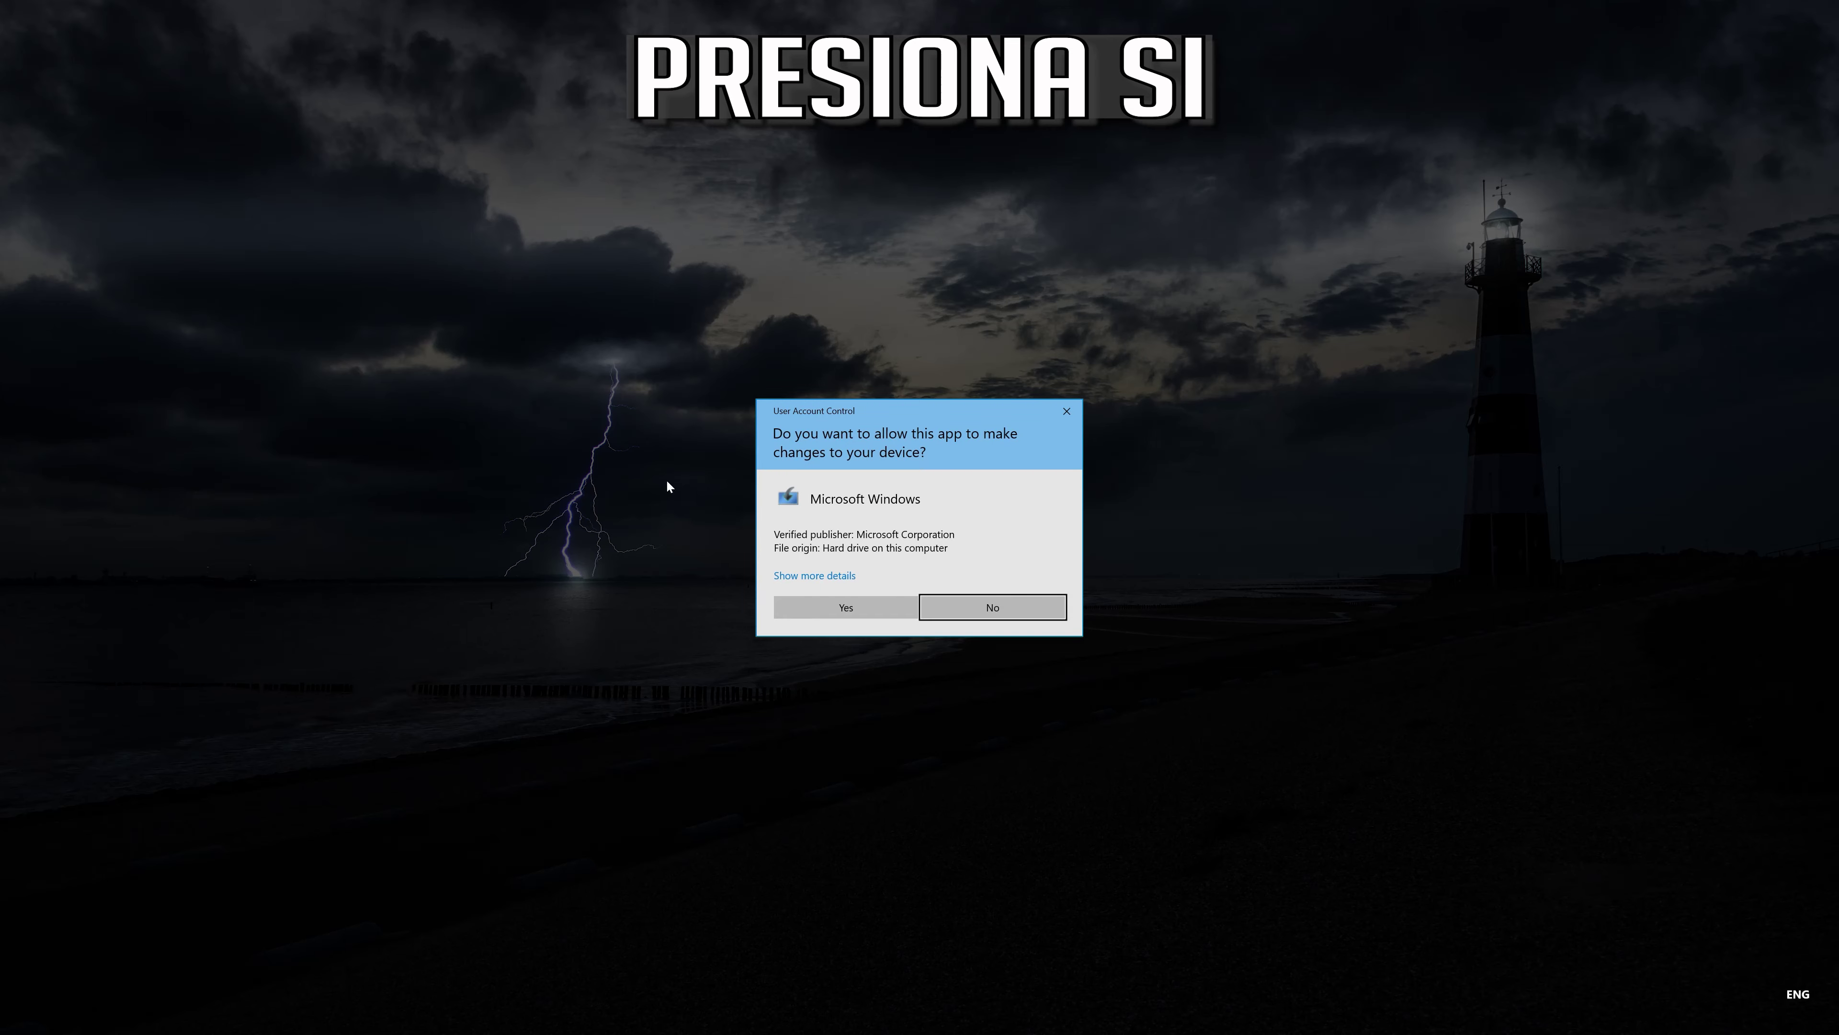
pyautogui.click(846, 607)
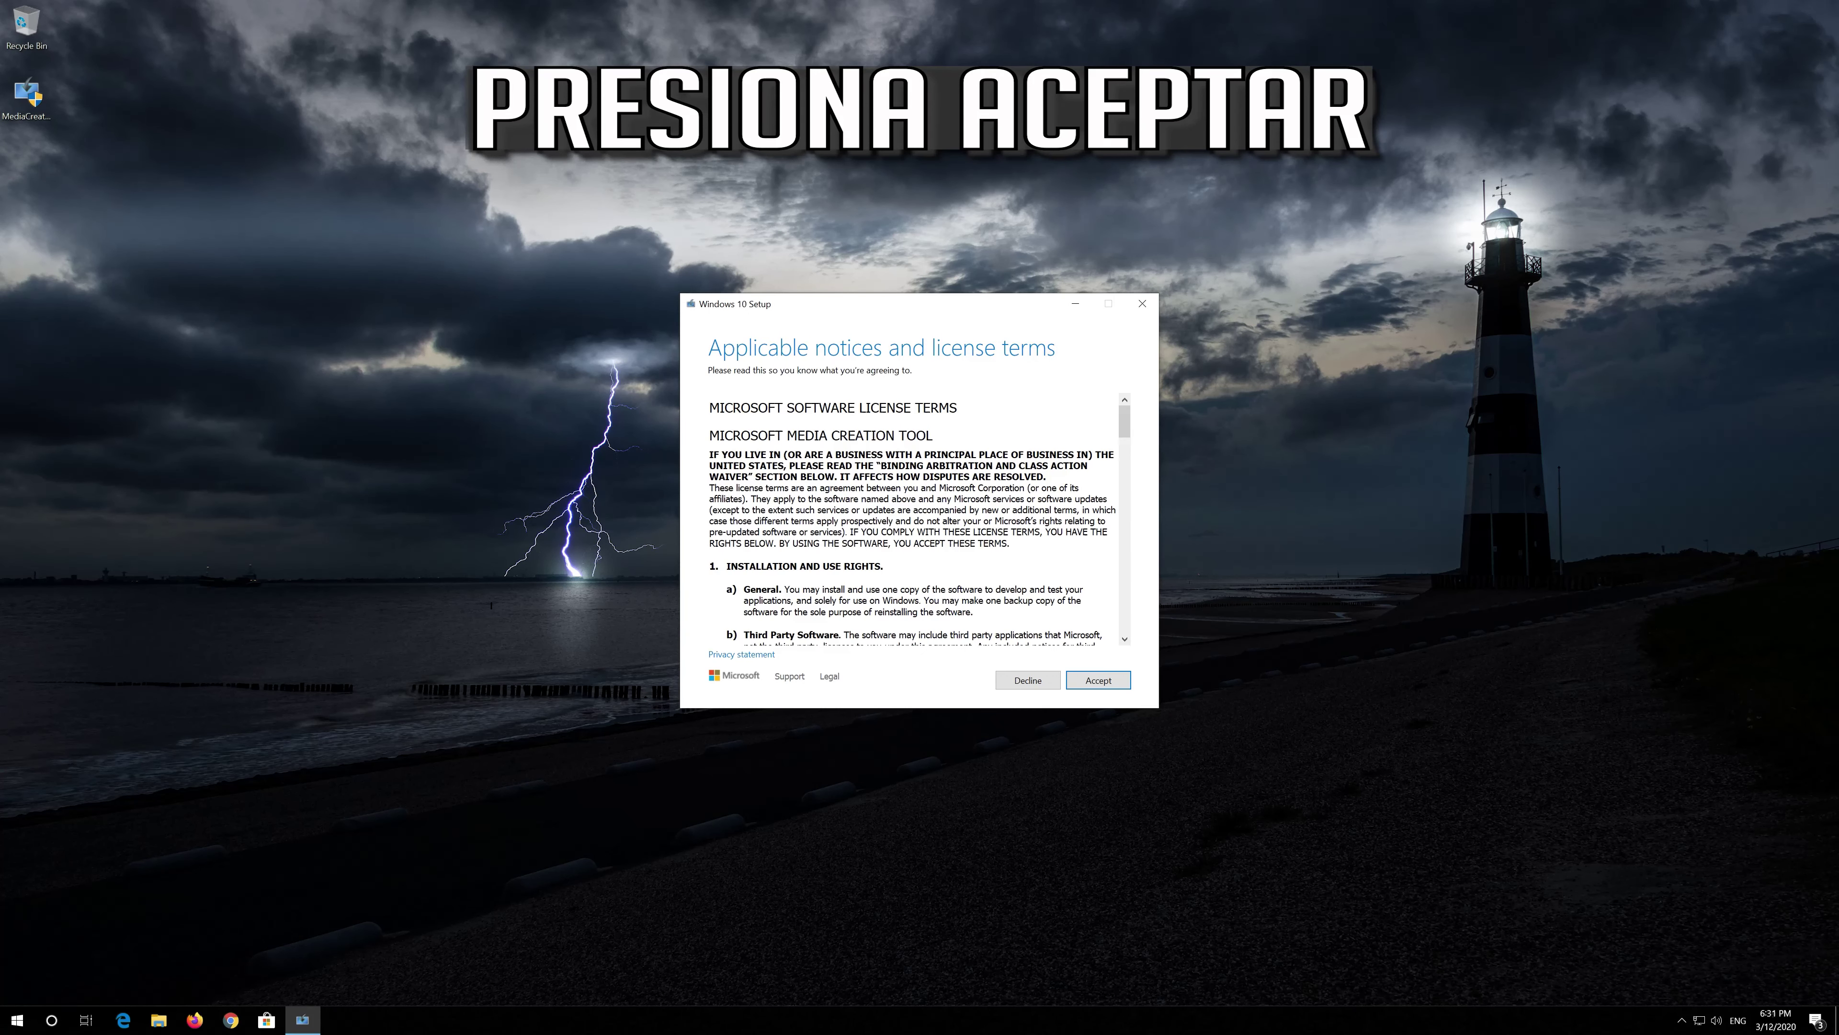
# - Accept the license terms, choose Upgrade this PC now, and install Windows 10 Pro keeping personal files and apps
pyautogui.click(1121, 679)
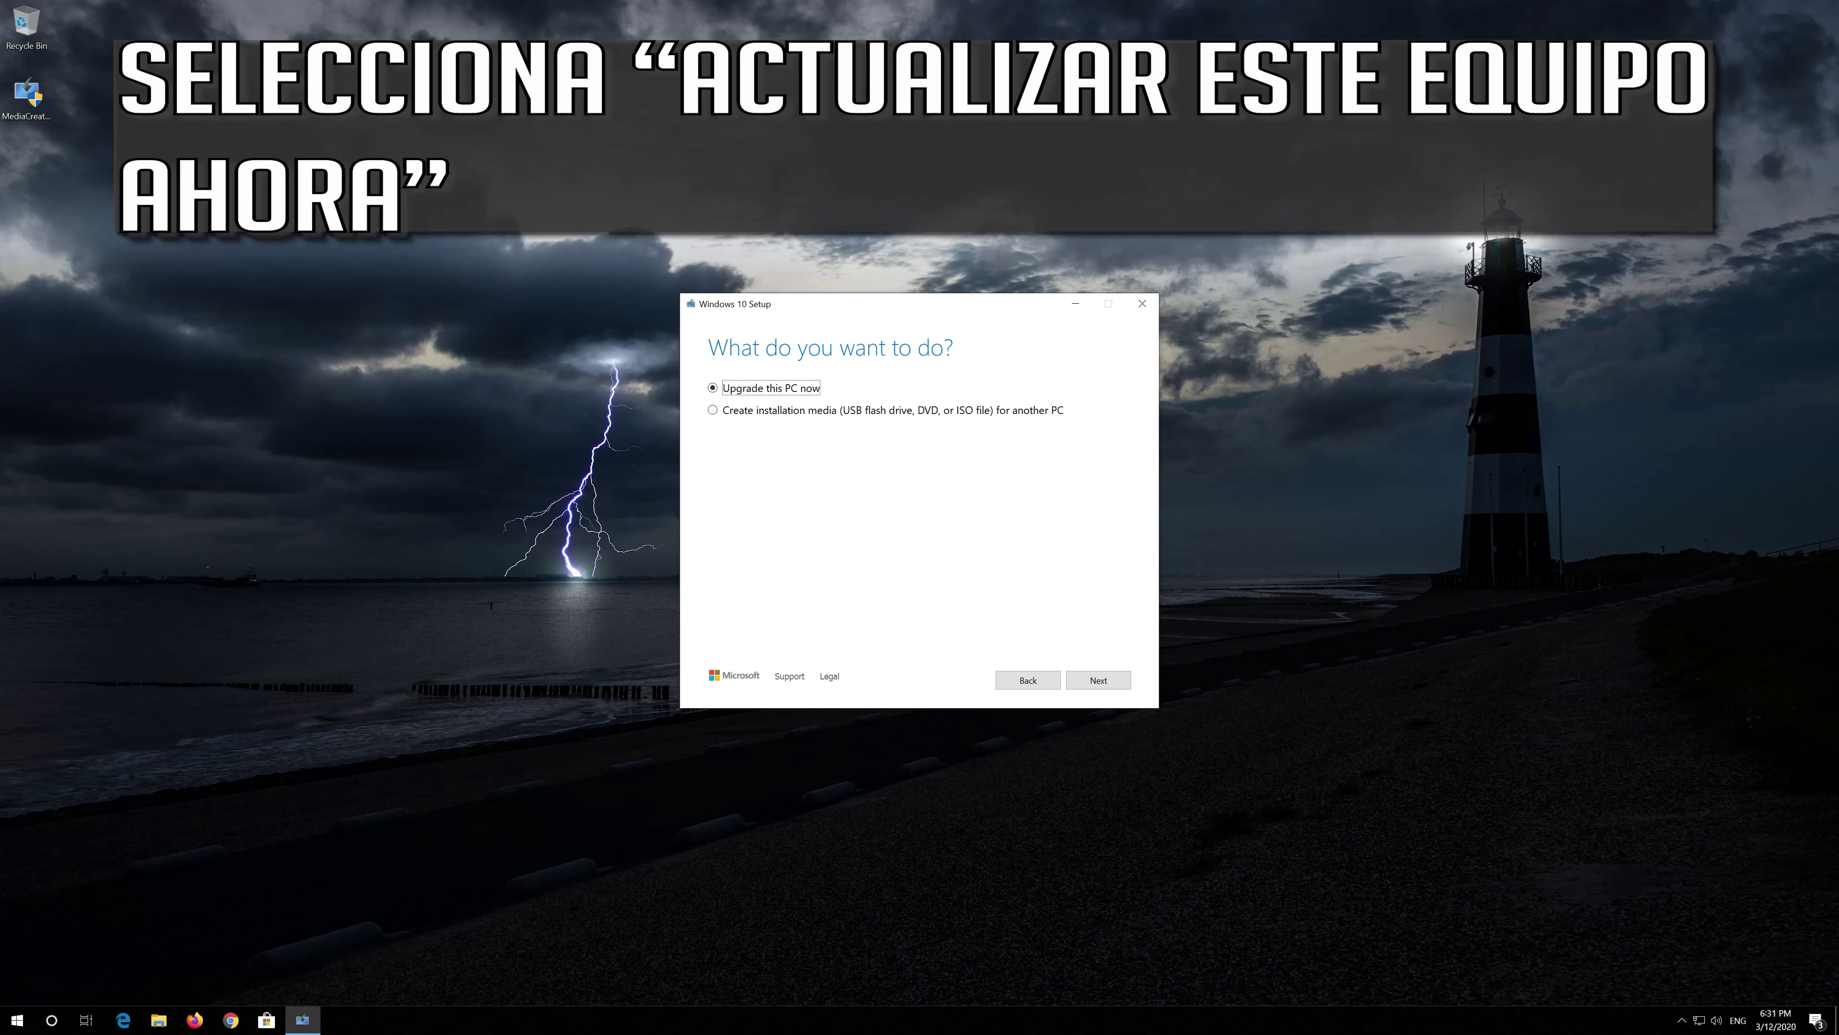
pyautogui.click(1108, 683)
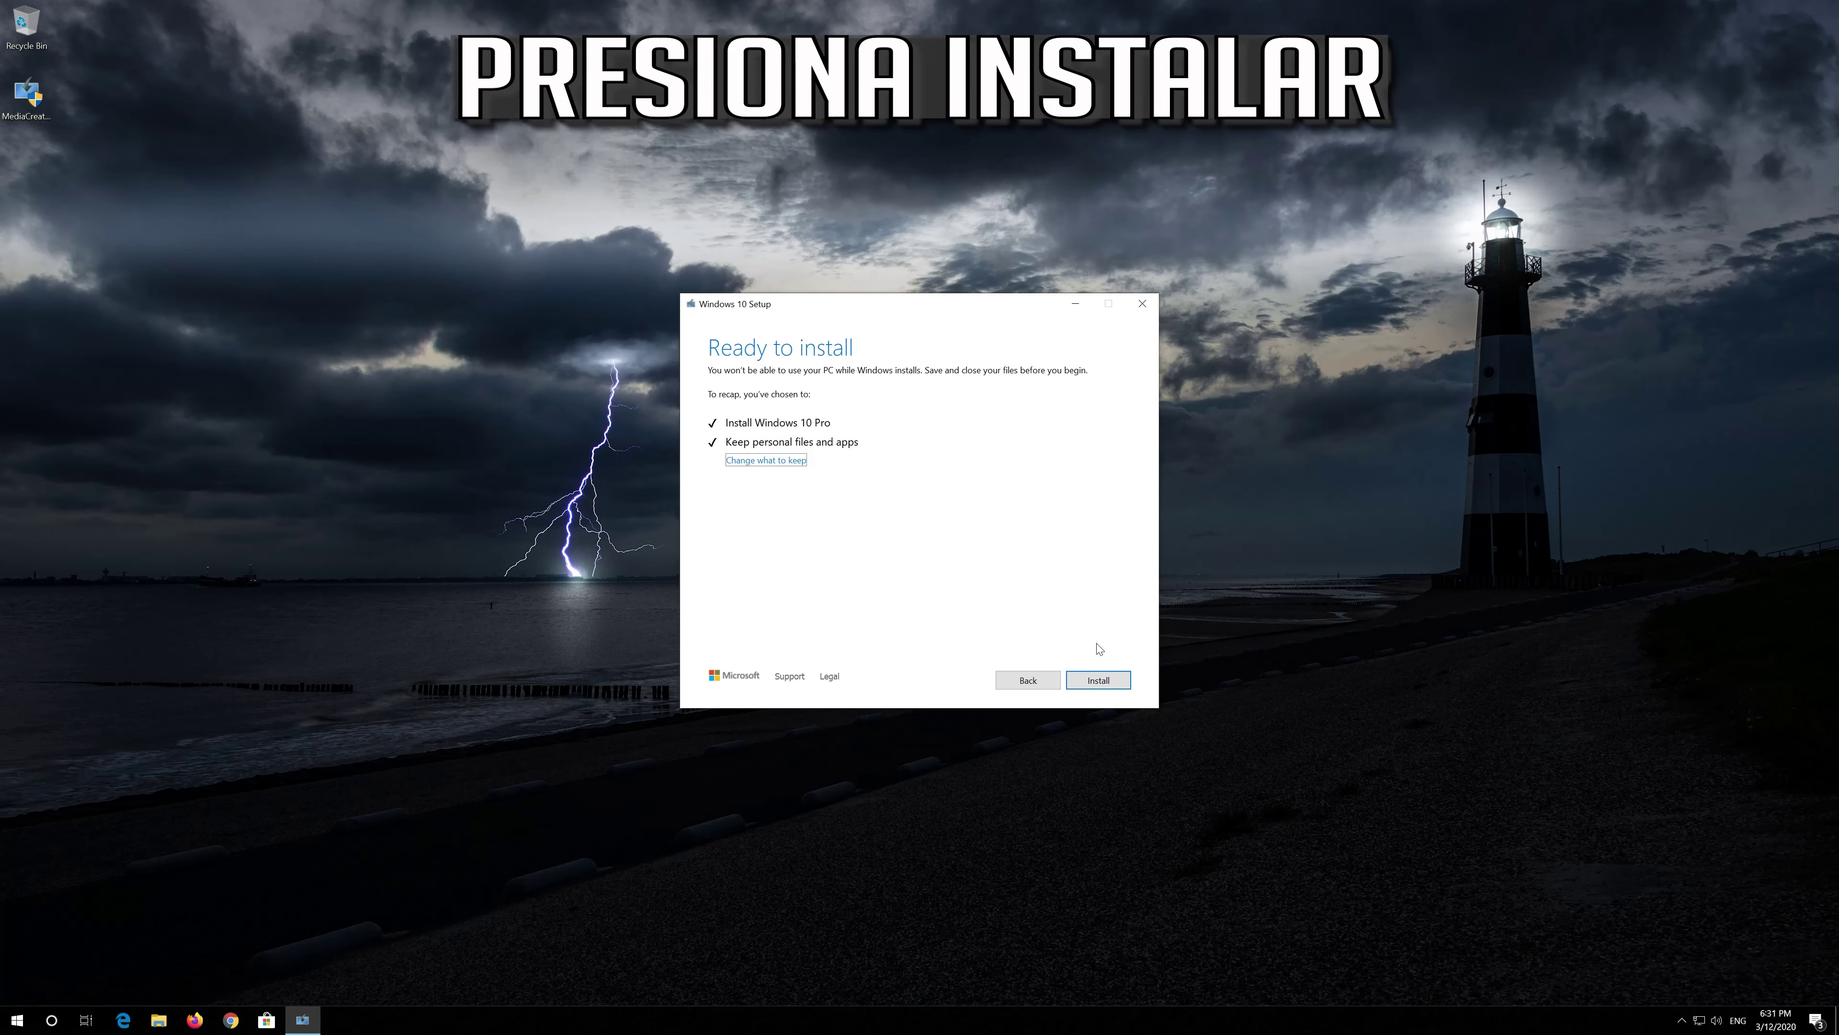
pyautogui.click(1096, 679)
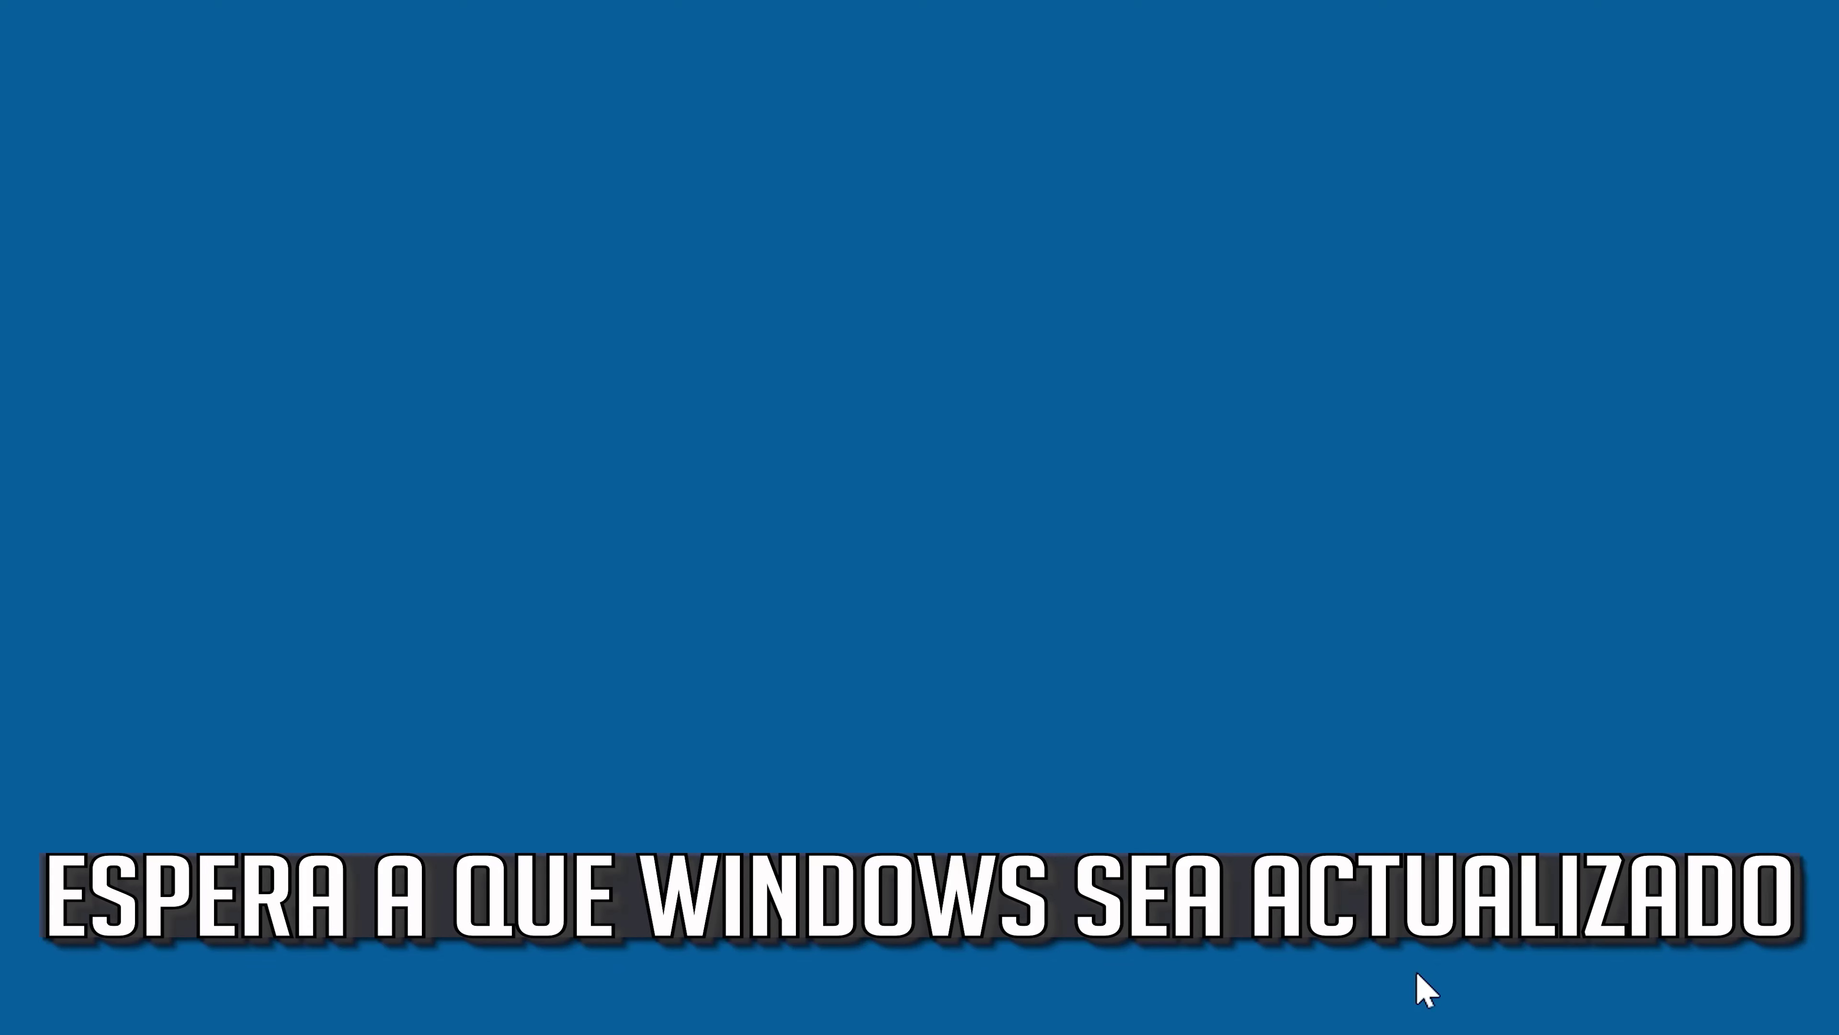